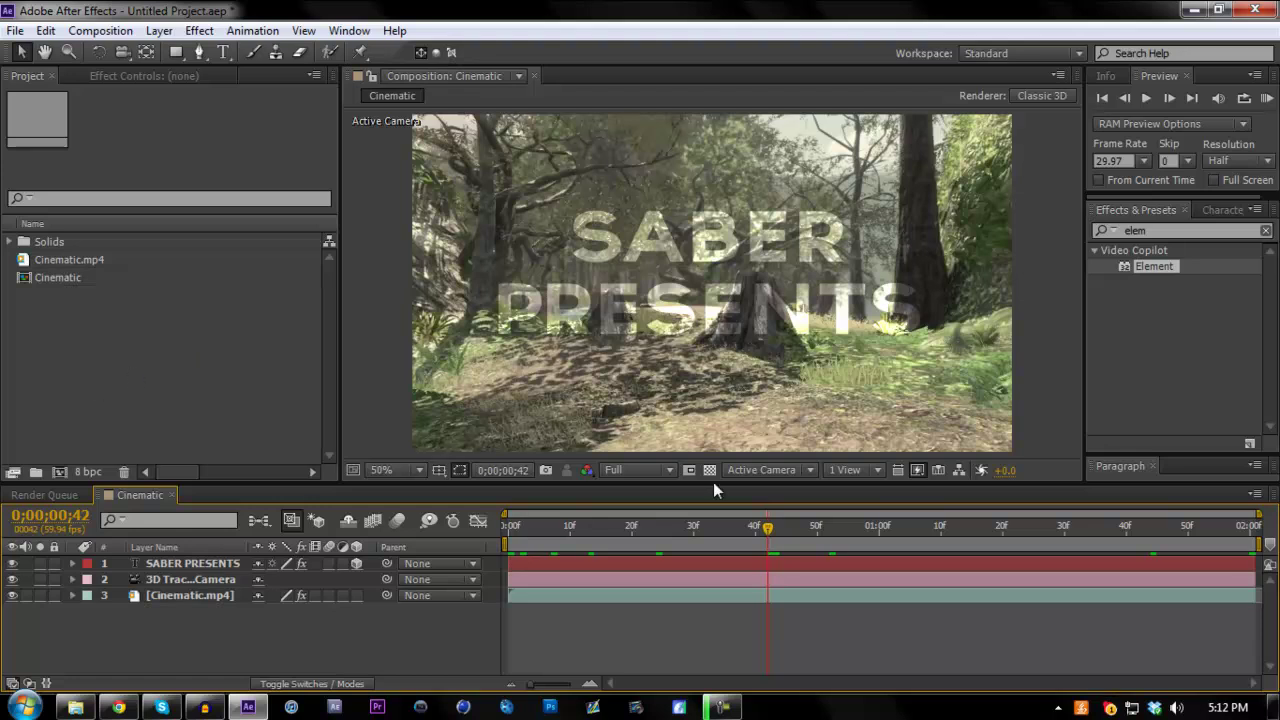
Preview the title animation and step the current time to frames 41–42.
{"action": "left_click", "coordinate": [1266, 98]}
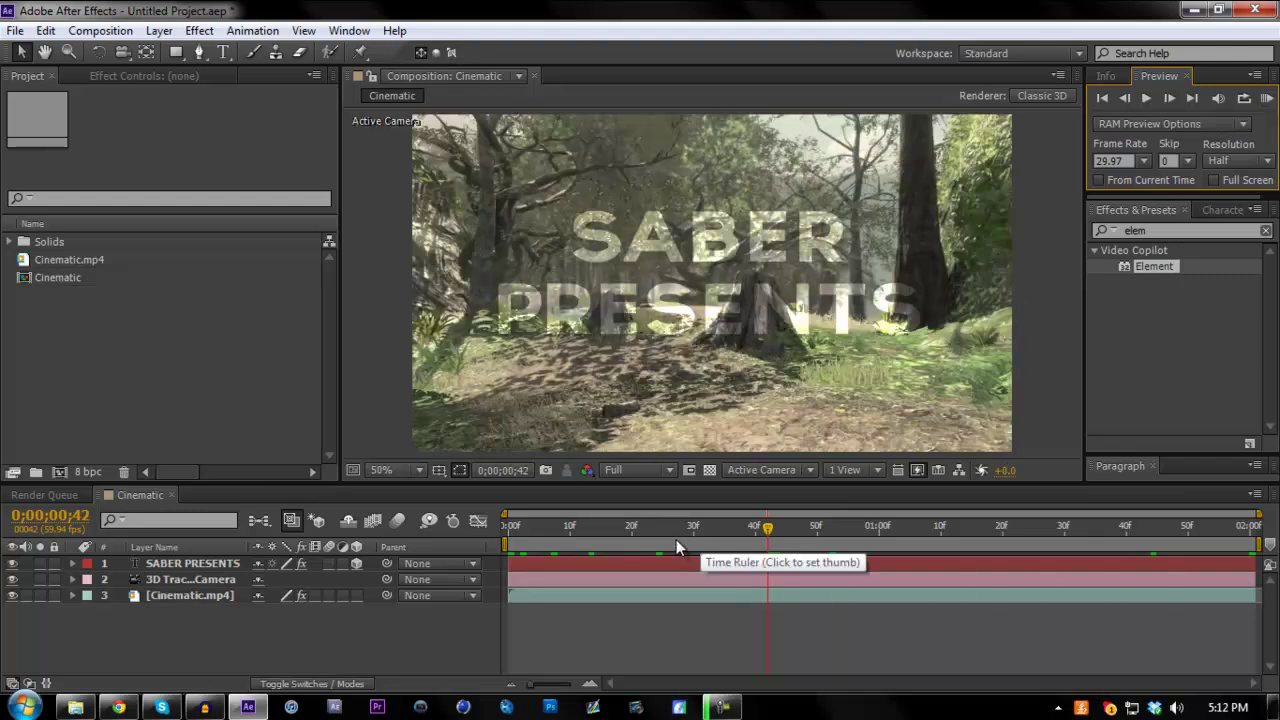
{"action": "left_click", "coordinate": [663, 543]}
{"action": "left_click_drag", "start_coordinate": [663, 543], "coordinate": [673, 541]}
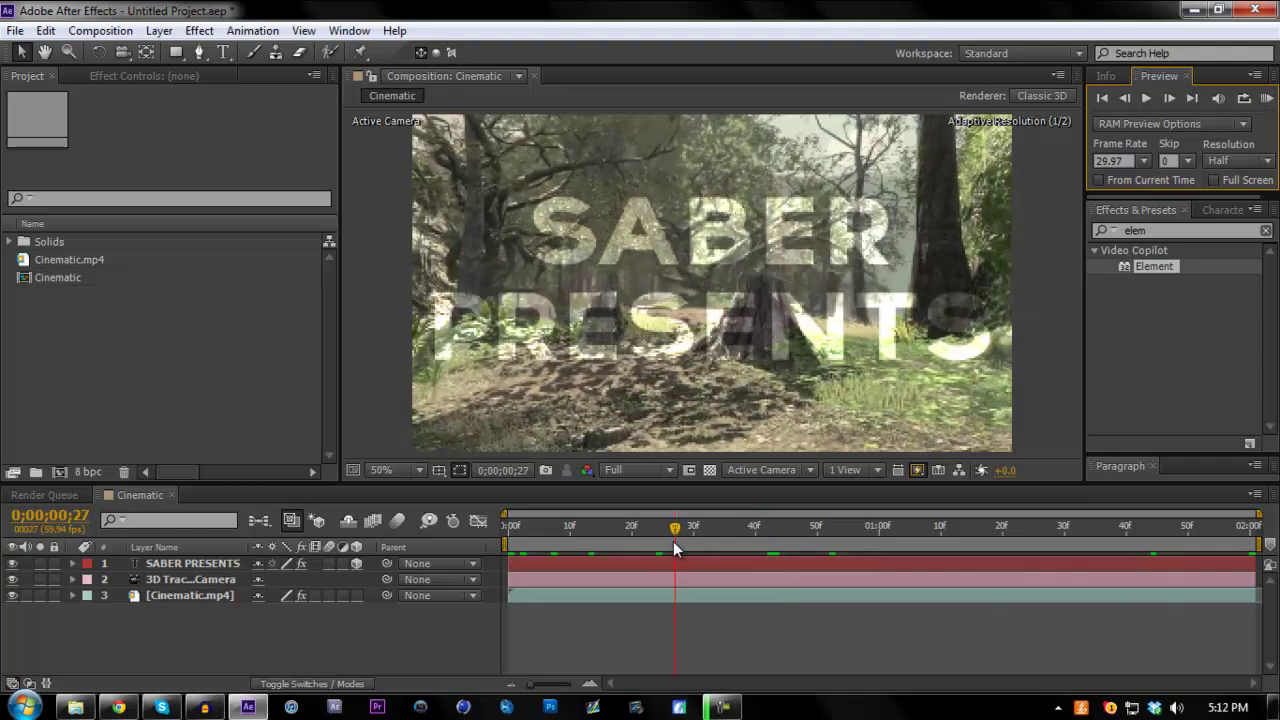
{"action": "left_click", "coordinate": [763, 525]}
{"action": "mouse_move", "coordinate": [763, 525]}
{"action": "left_mouse_down"}
{"action": "mouse_move", "coordinate": [780, 531]}
{"action": "mouse_move", "coordinate": [643, 522]}
{"action": "mouse_move", "coordinate": [779, 526]}
{"action": "left_mouse_up"}
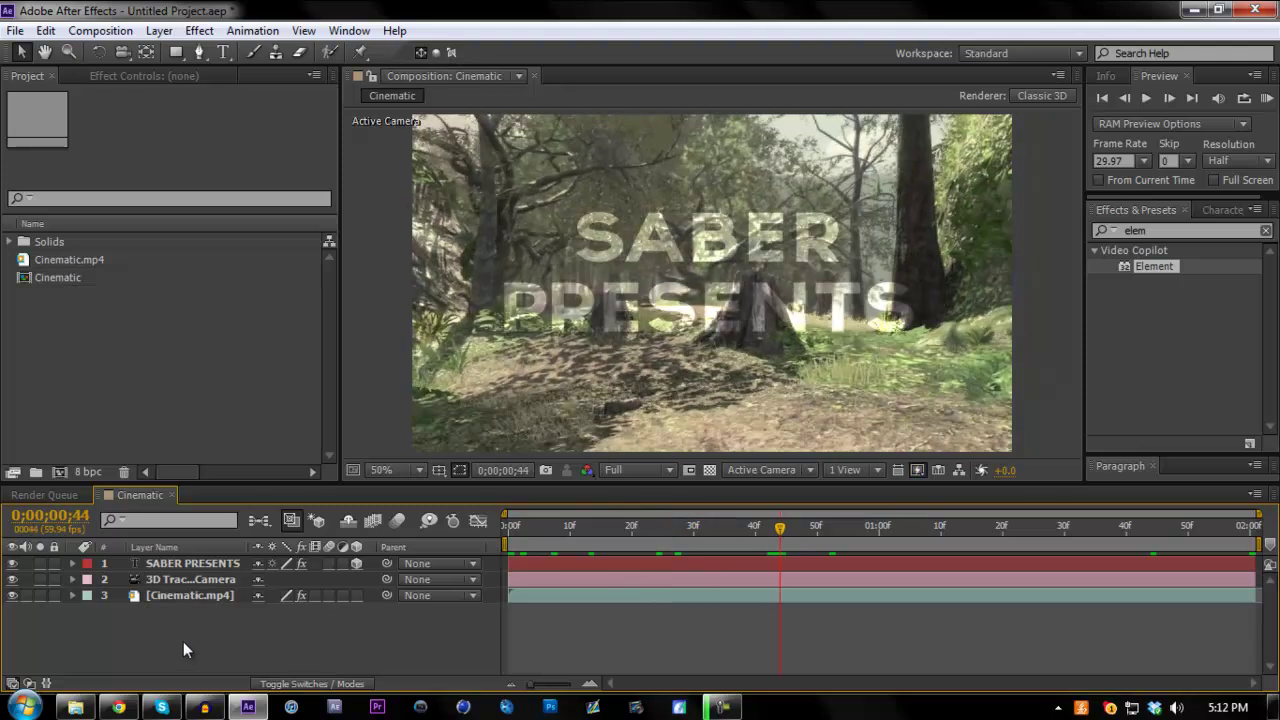
Create a new composition from the Cinematic.mp4 footage.
{"action": "left_click", "coordinate": [69, 360]}
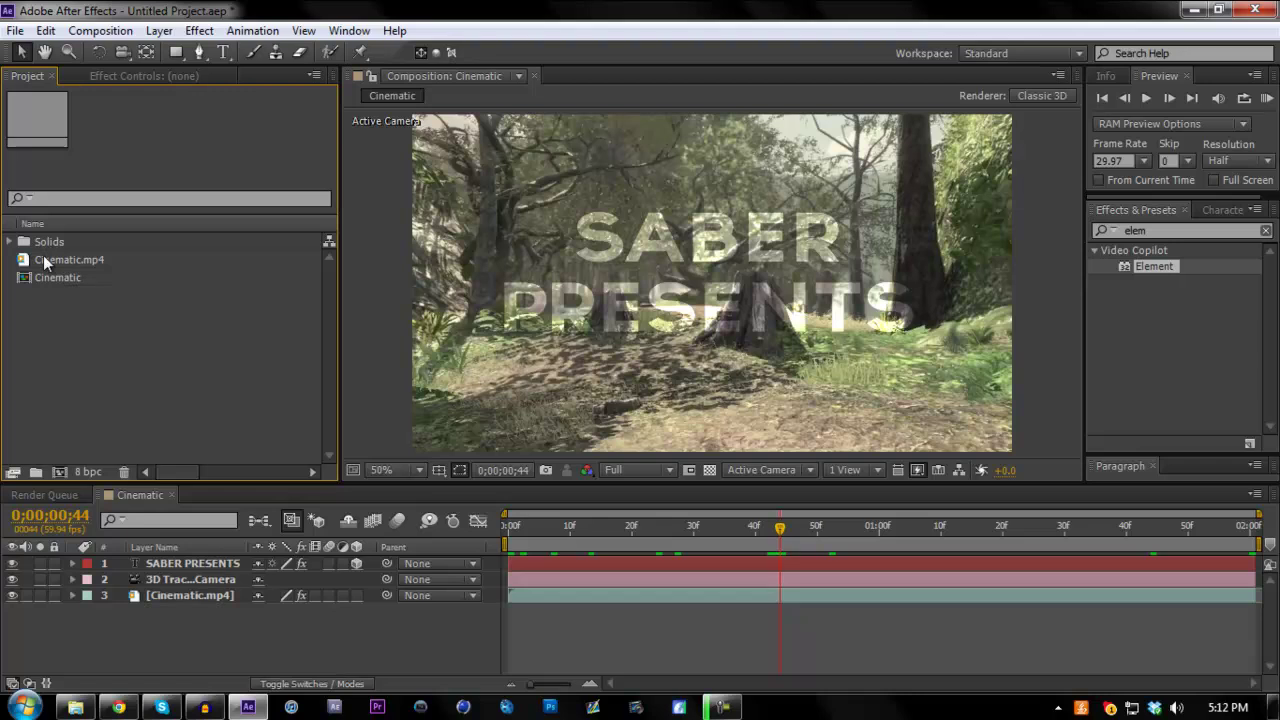
{"action": "left_click", "coordinate": [45, 260]}
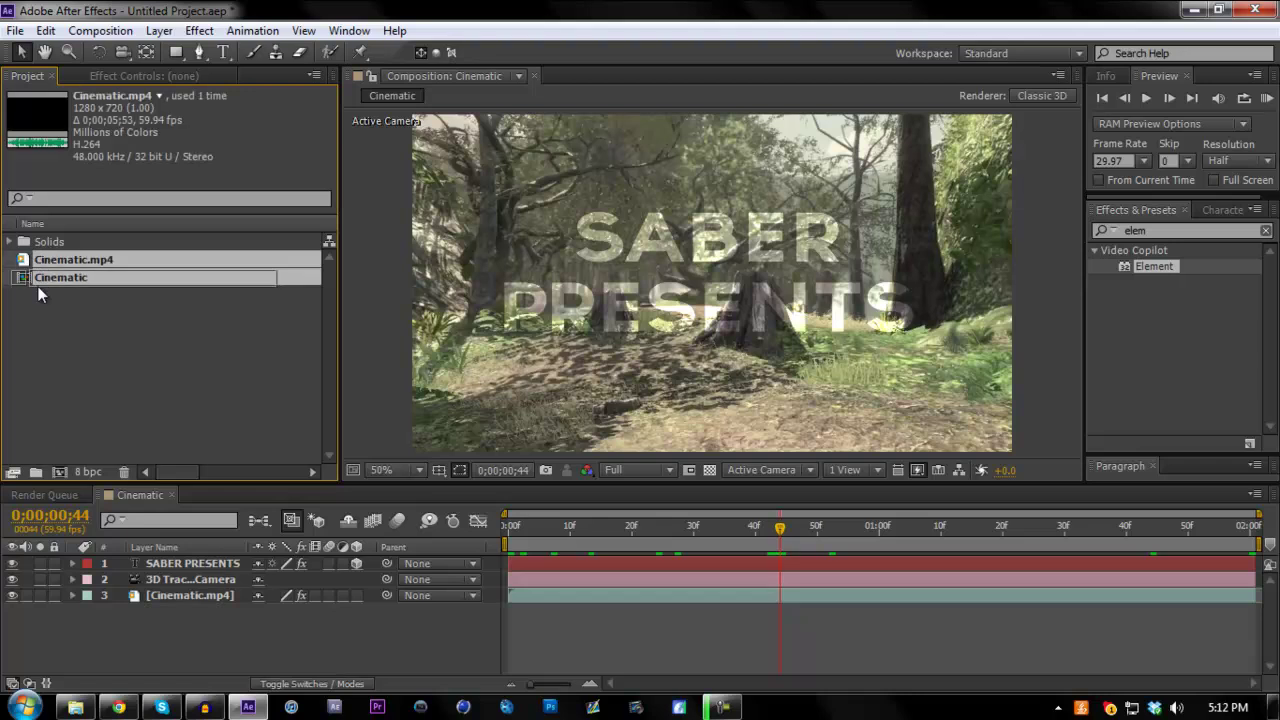
{"action": "left_click", "coordinate": [60, 471]}
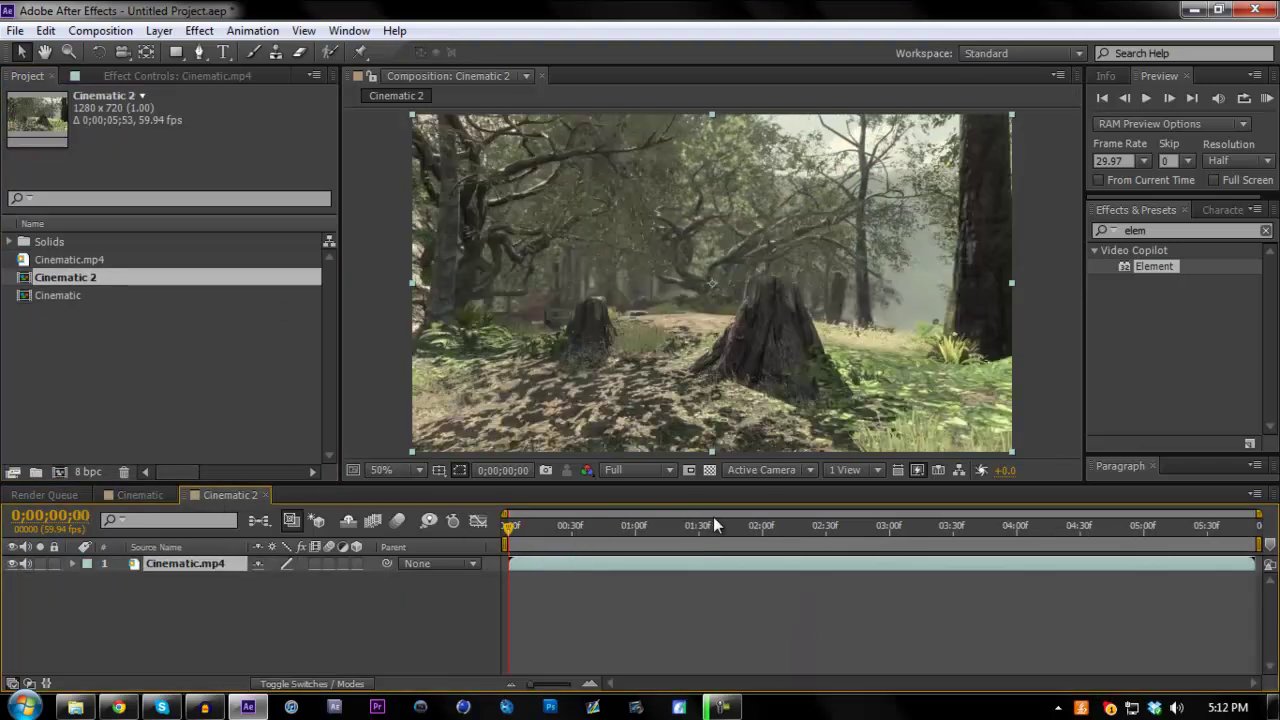
Trim the Cinematic 2 composition to a 2-second work area and play it back.
{"action": "left_click_drag", "start_coordinate": [684, 533], "coordinate": [765, 557]}
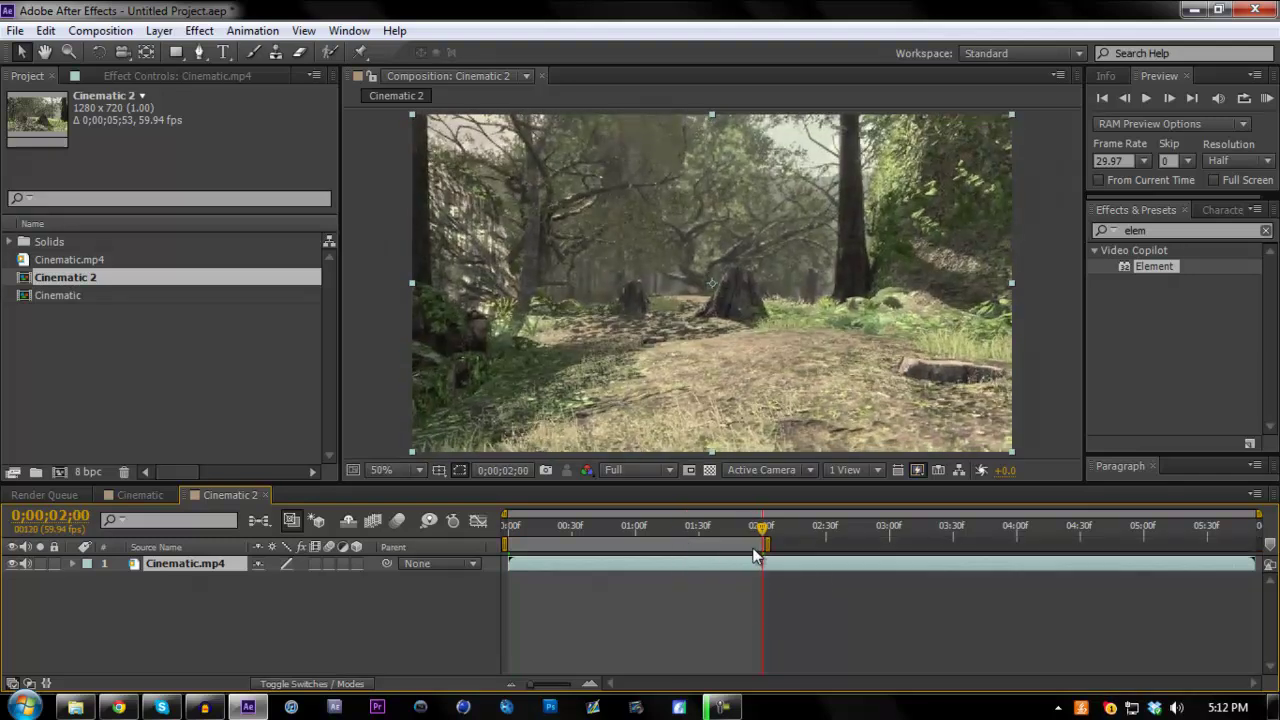
{"action": "right_click", "coordinate": [758, 550]}
{"action": "left_click", "coordinate": [815, 607]}
{"action": "key", "text": "space"}
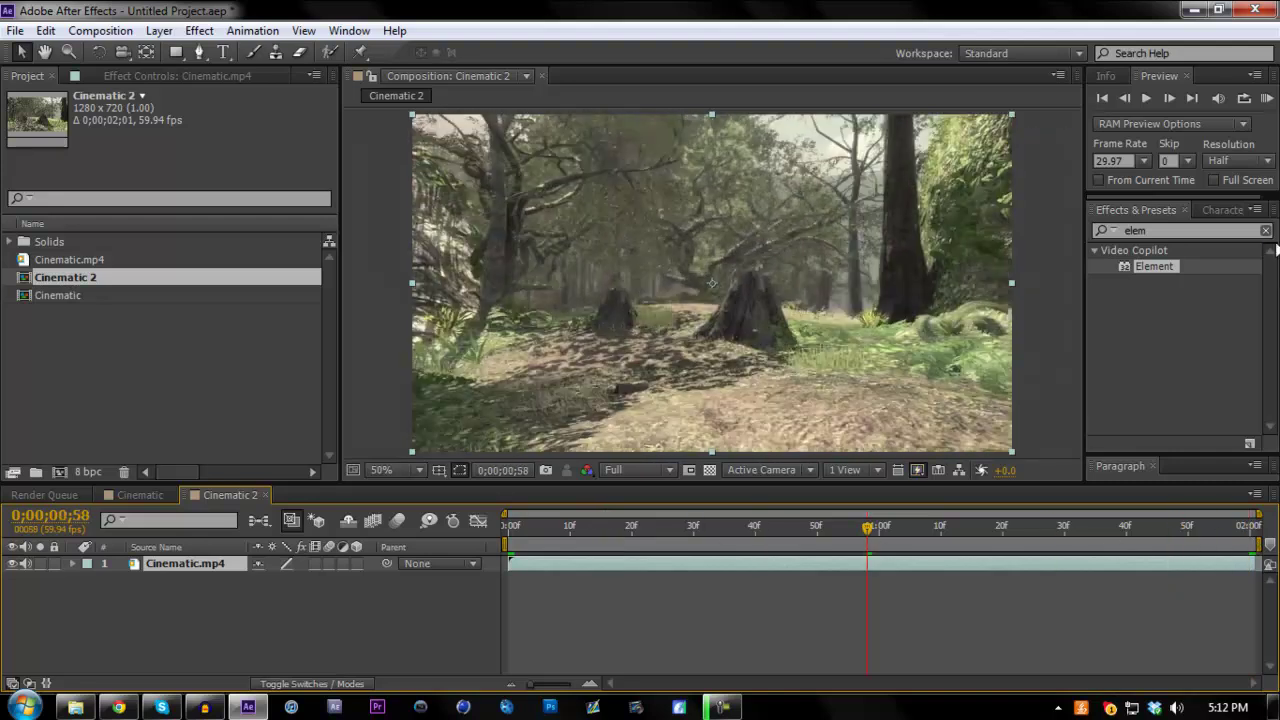
{"action": "left_click", "coordinate": [1256, 243]}
{"action": "left_click", "coordinate": [1265, 231]}
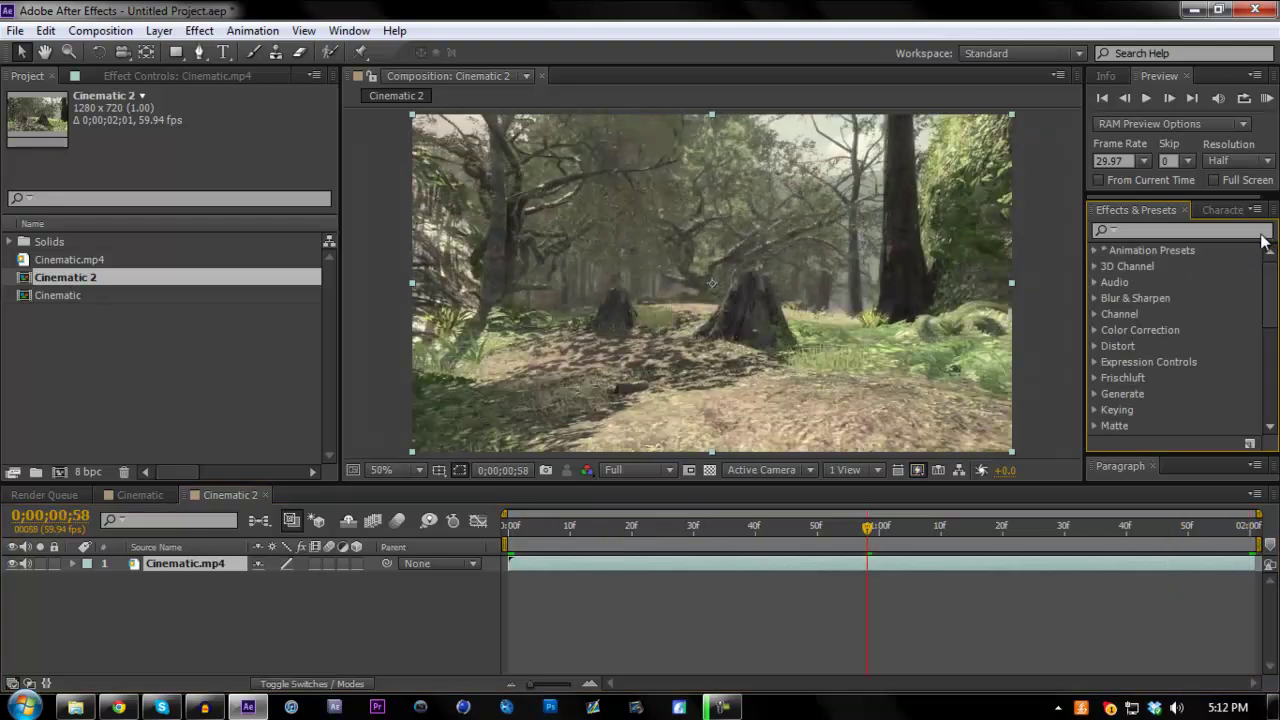
{"action": "left_click", "coordinate": [459, 539]}
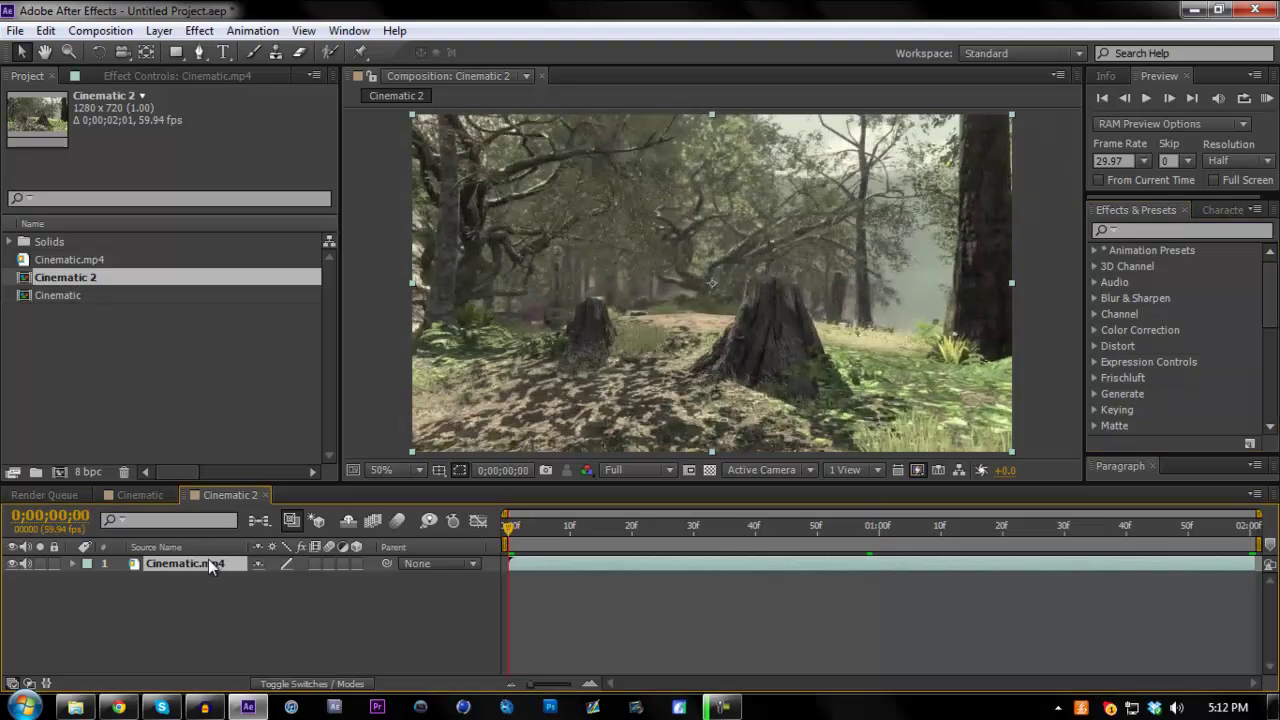
Apply Track Camera to the Cinematic.mp4 layer to solve the forest footage.
{"action": "right_click", "coordinate": [166, 563]}
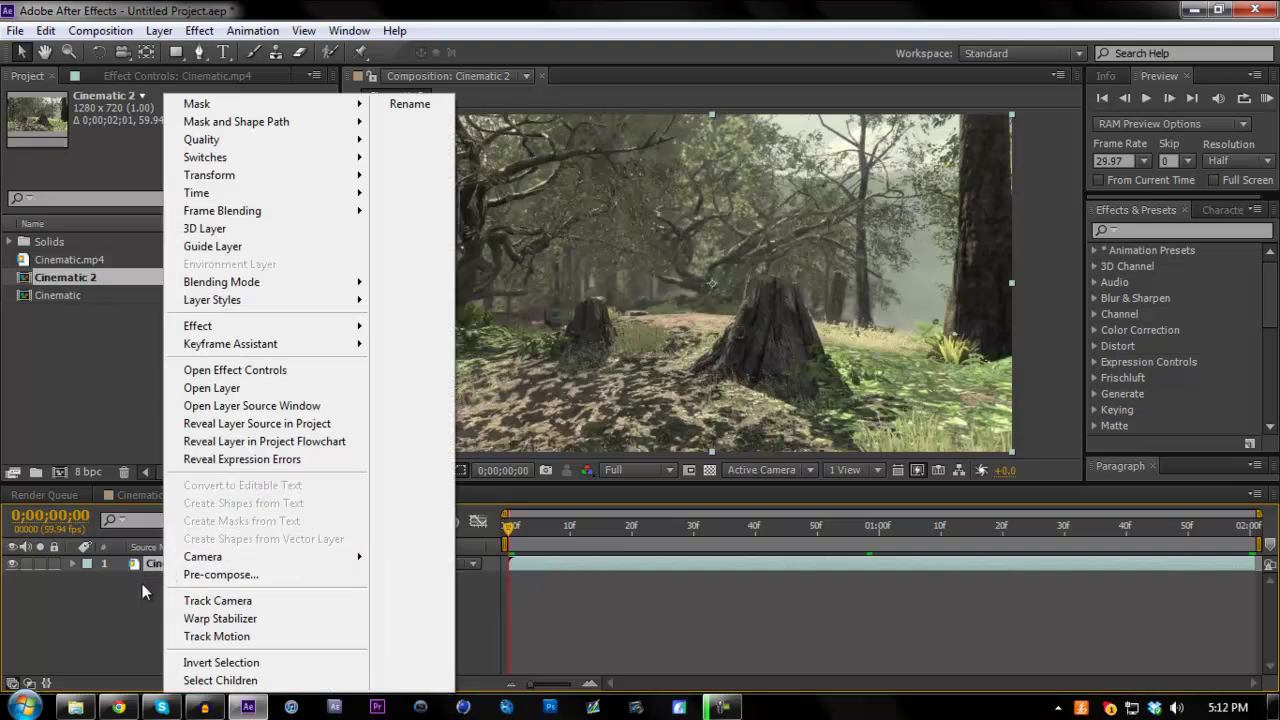
{"action": "left_click", "coordinate": [150, 574]}
{"action": "right_click", "coordinate": [150, 574]}
{"action": "right_click", "coordinate": [150, 565]}
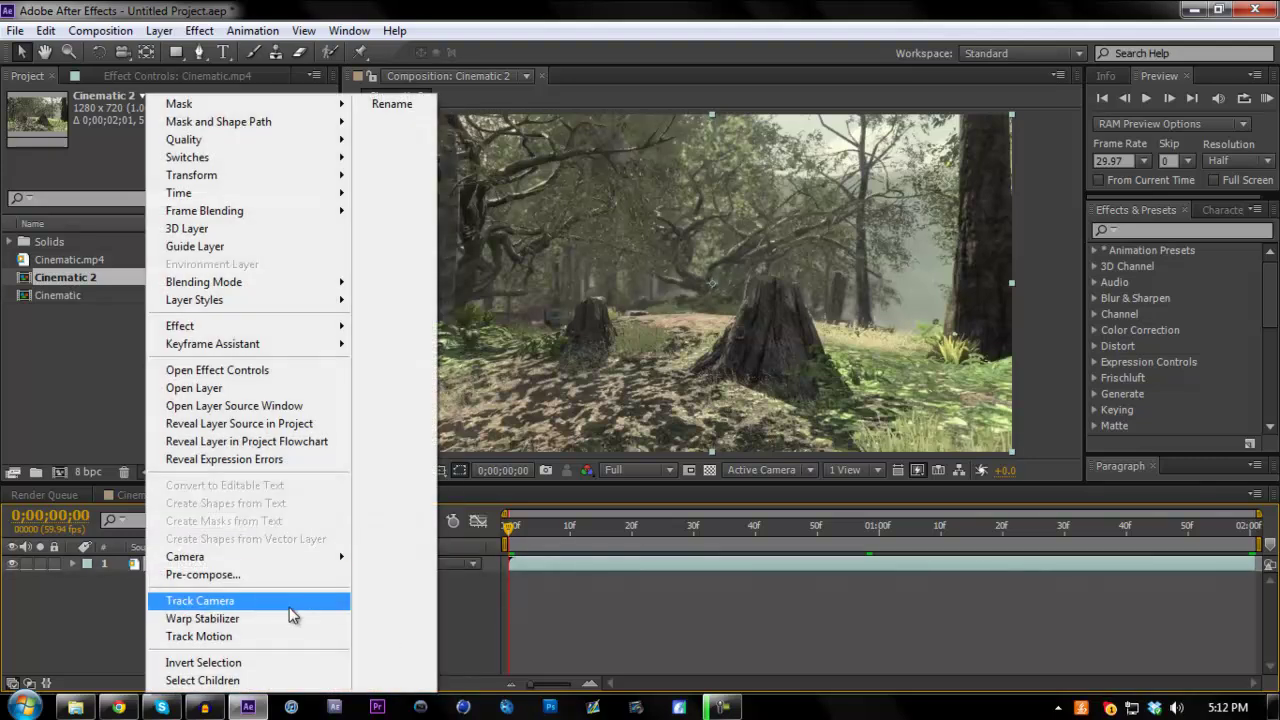
{"action": "left_click", "coordinate": [190, 601]}
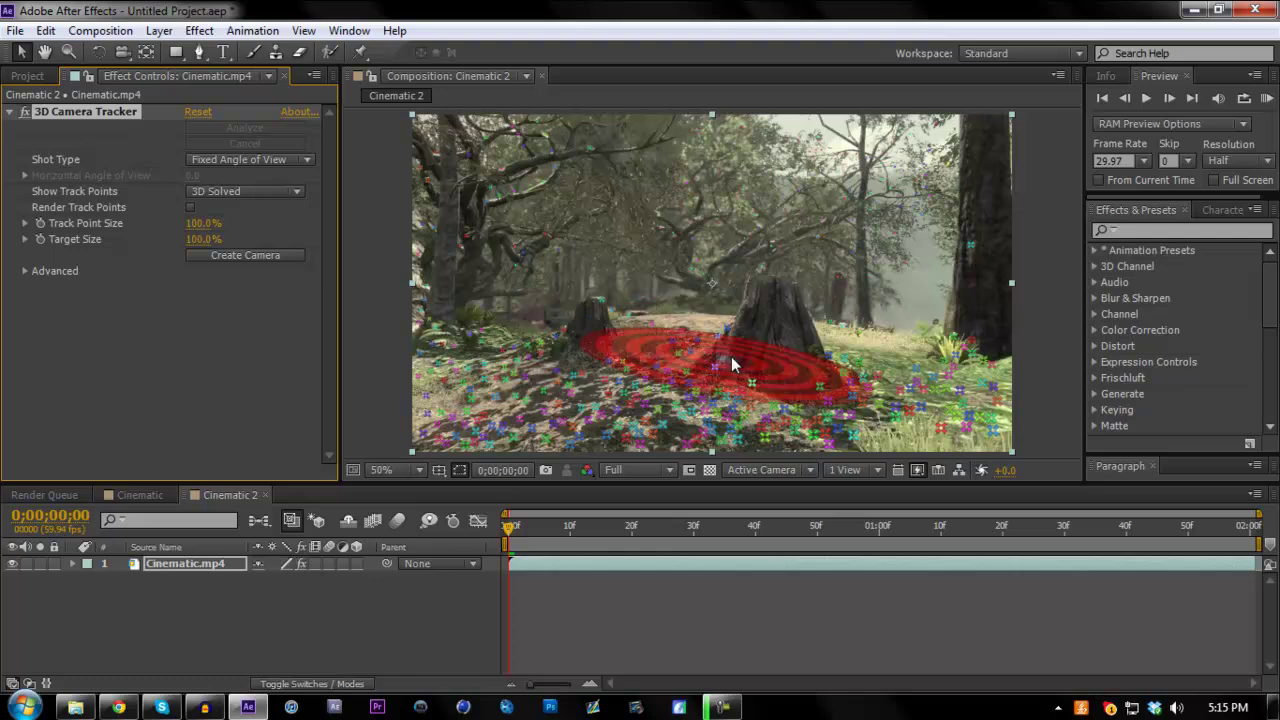
Select ground track points right of the stump and create a null and tracked camera.
{"action": "left_click", "coordinate": [662, 425]}
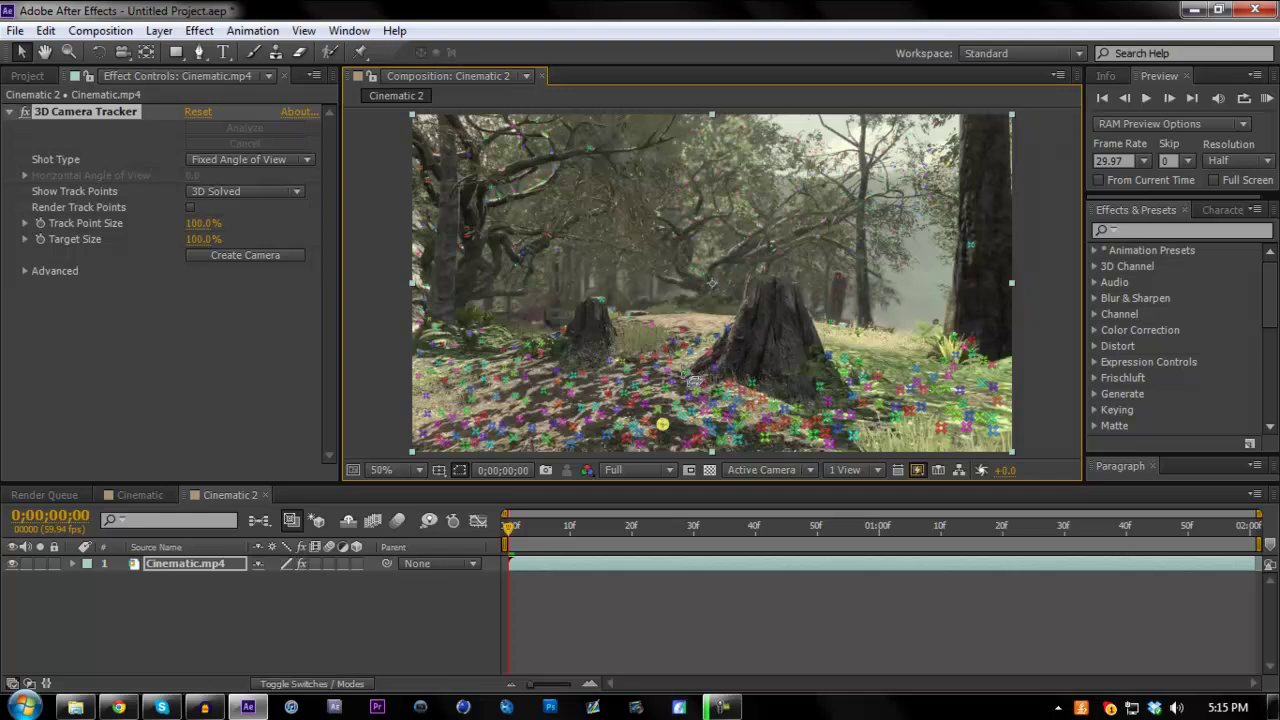
{"action": "mouse_move", "coordinate": [693, 381]}
{"action": "left_mouse_down"}
{"action": "mouse_move", "coordinate": [573, 405]}
{"action": "mouse_move", "coordinate": [566, 469]}
{"action": "mouse_move", "coordinate": [833, 473]}
{"action": "mouse_move", "coordinate": [893, 432]}
{"action": "mouse_move", "coordinate": [850, 375]}
{"action": "mouse_move", "coordinate": [815, 380]}
{"action": "left_mouse_up"}
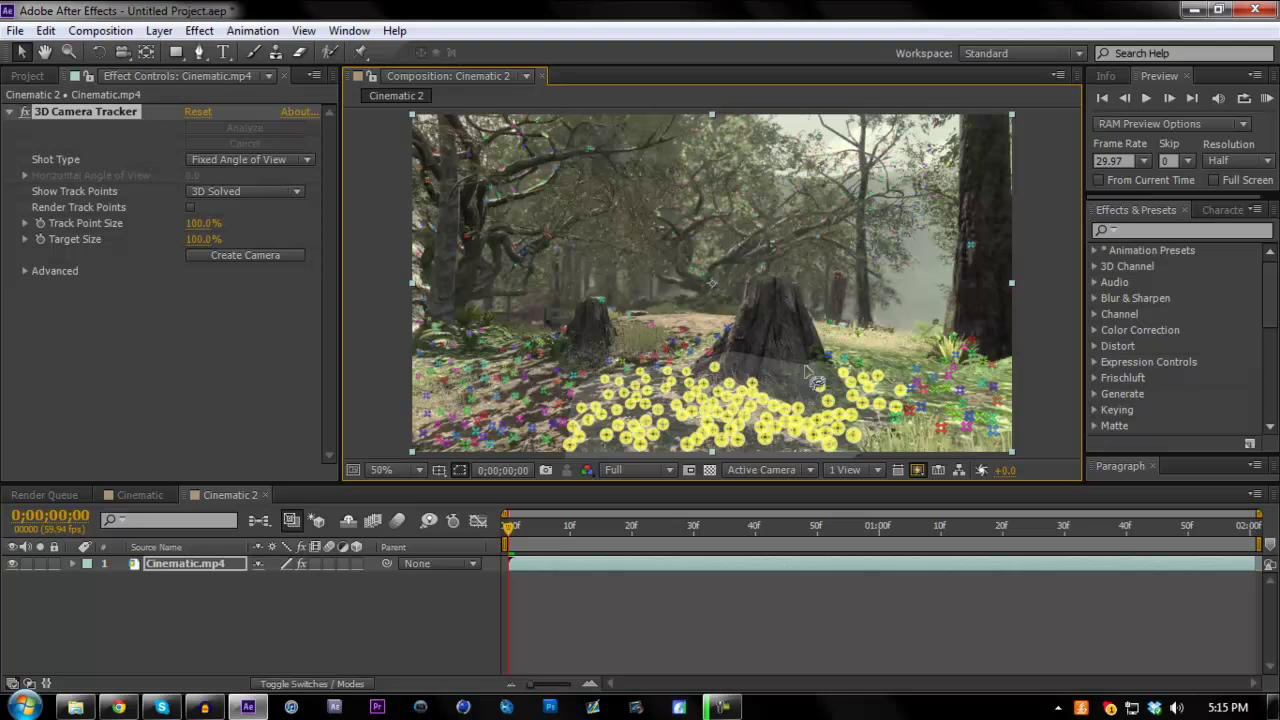
{"action": "right_click", "coordinate": [808, 372]}
{"action": "left_click", "coordinate": [668, 382]}
{"action": "mouse_move", "coordinate": [668, 382]}
{"action": "left_mouse_down"}
{"action": "mouse_move", "coordinate": [605, 428]}
{"action": "mouse_move", "coordinate": [872, 350]}
{"action": "left_mouse_up"}
{"action": "right_click", "coordinate": [872, 352]}
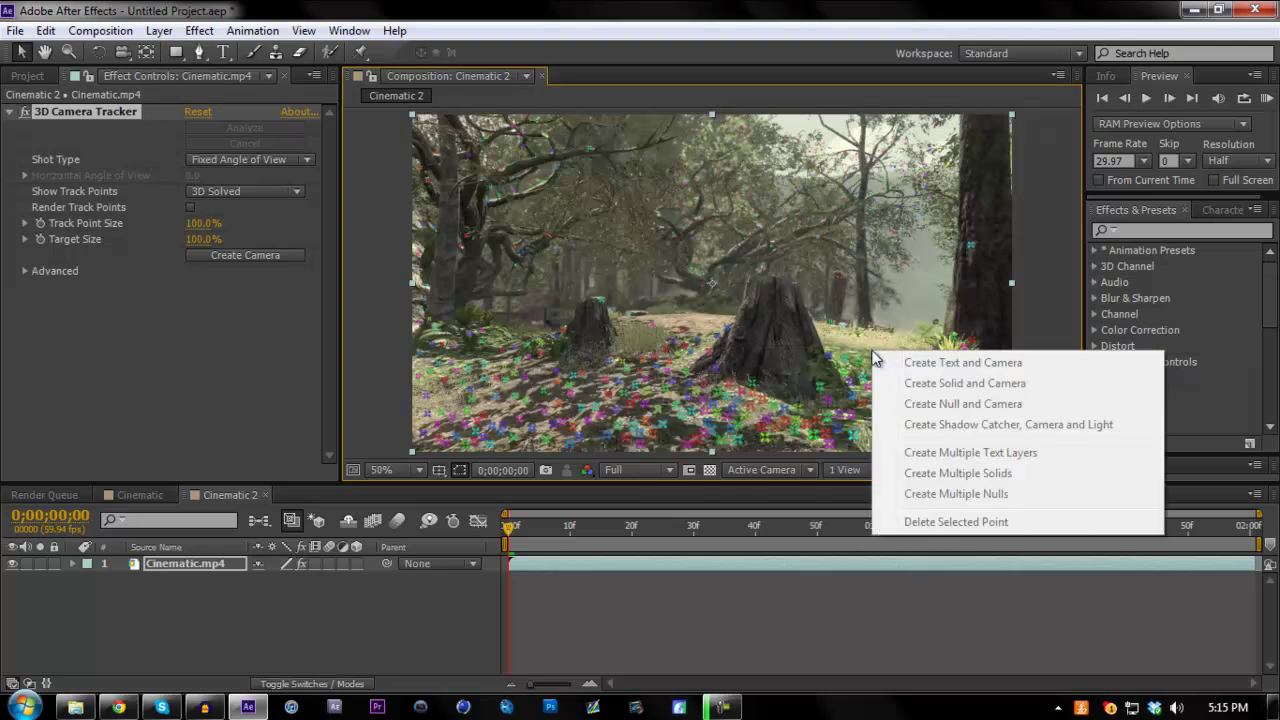
{"action": "left_click", "coordinate": [766, 343]}
{"action": "left_click_drag", "start_coordinate": [648, 412], "coordinate": [866, 381]}
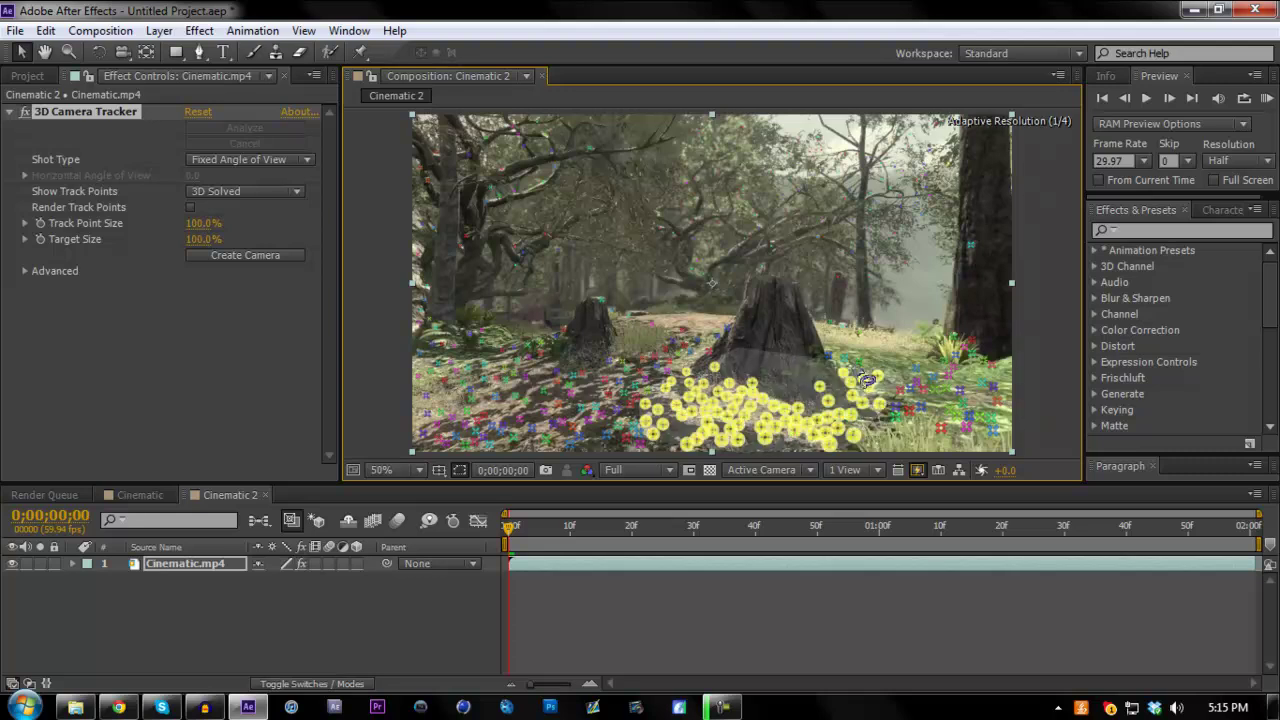
{"action": "right_click", "coordinate": [854, 370]}
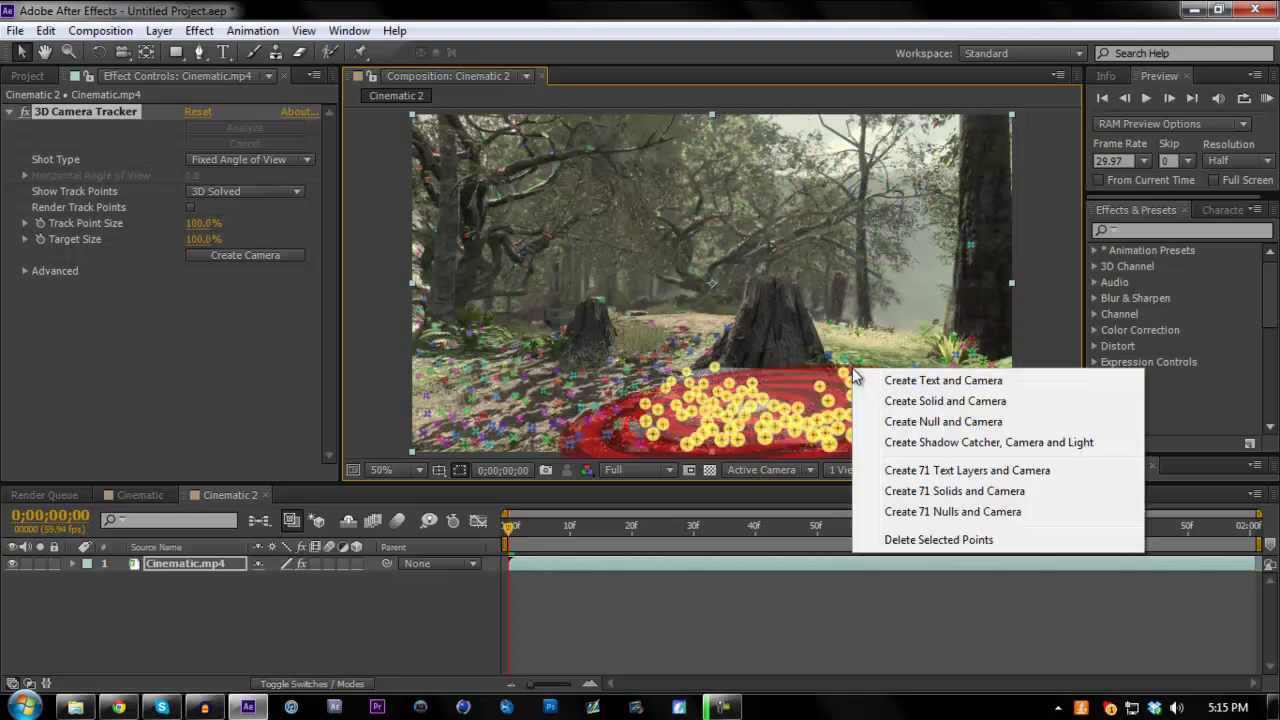
{"action": "left_click", "coordinate": [958, 424]}
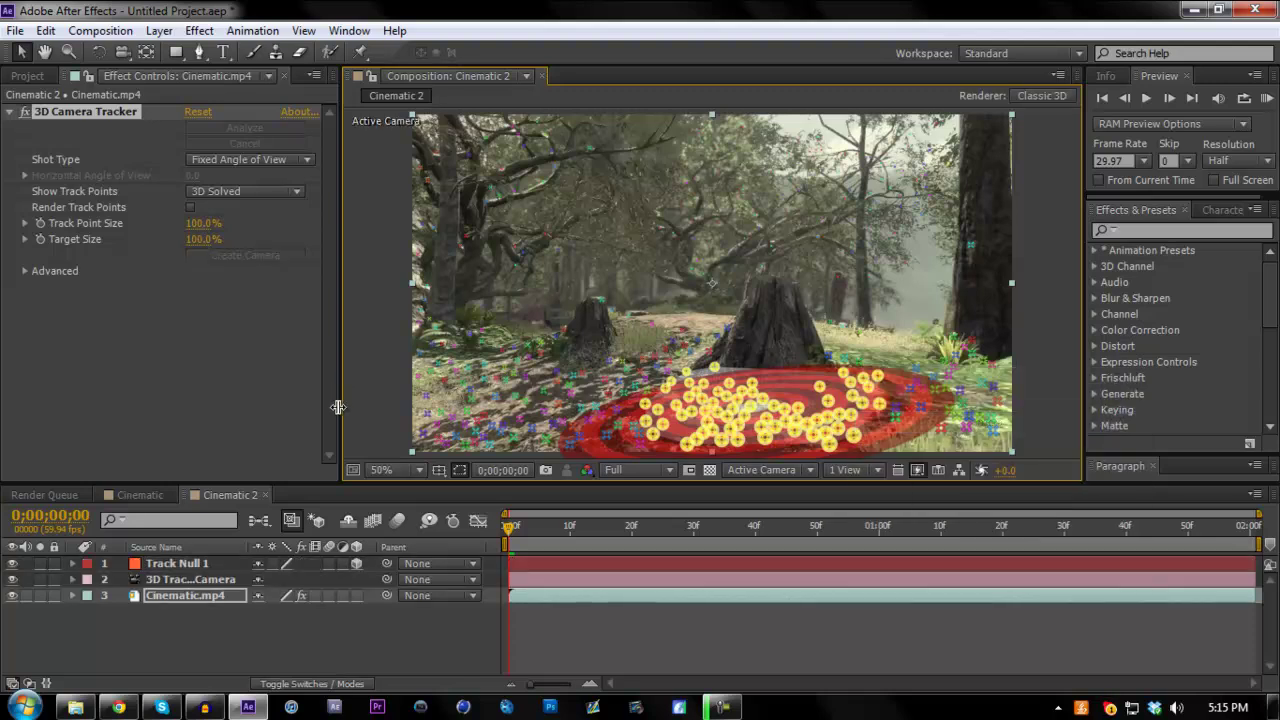
Delete the Track Null 1 layer, keeping the 3D Tracker Camera.
{"action": "left_click", "coordinate": [249, 622]}
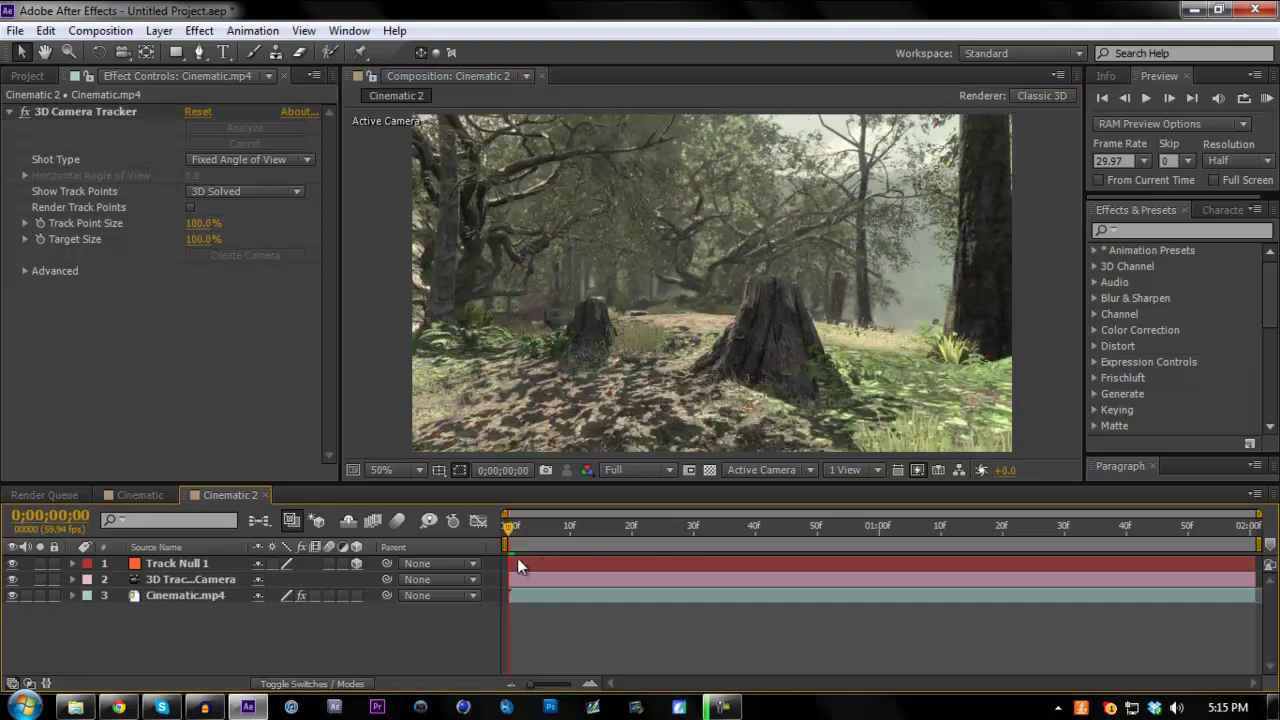
{"action": "left_click", "coordinate": [213, 566]}
{"action": "left_click", "coordinate": [150, 582]}
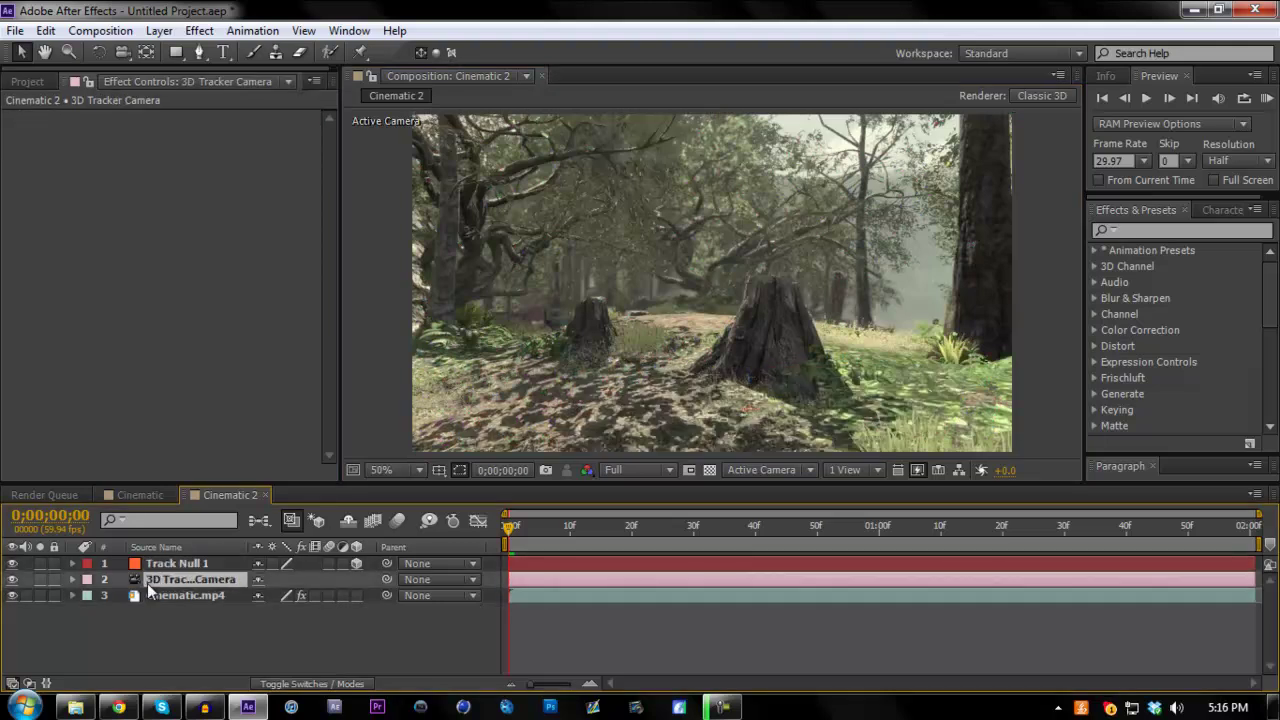
{"action": "left_click", "coordinate": [155, 565]}
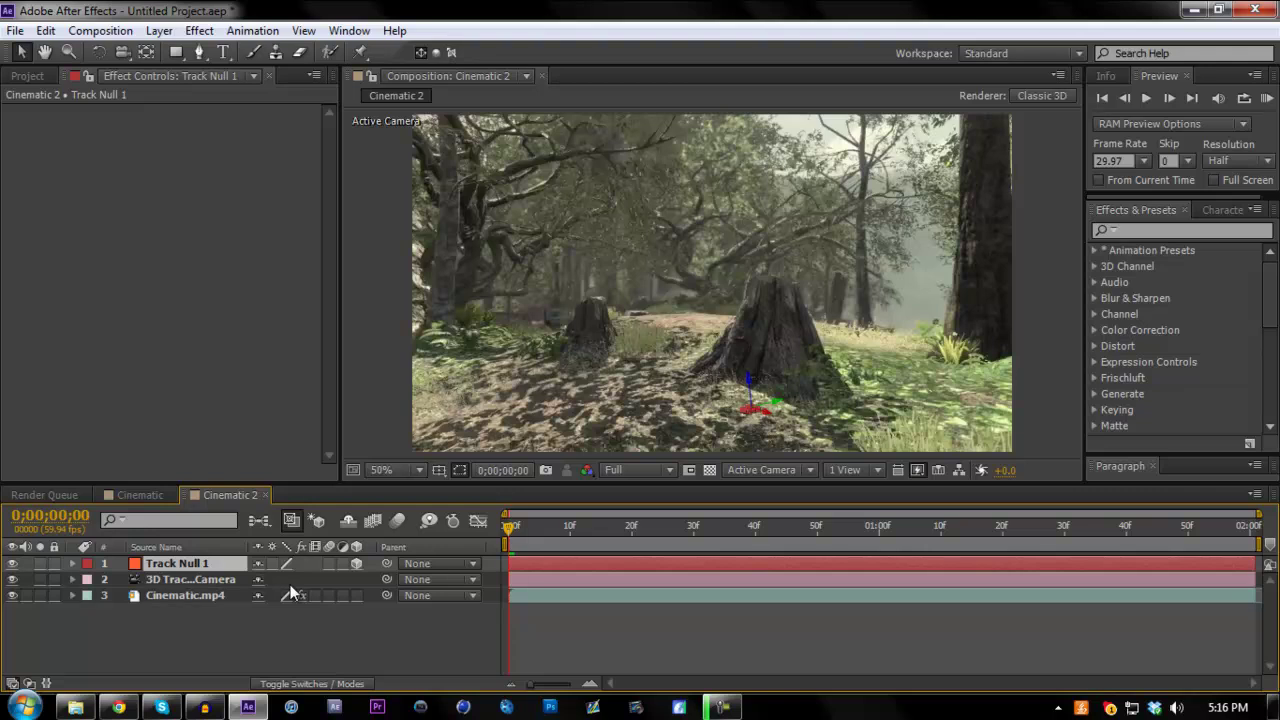
{"action": "key", "text": "Delete"}
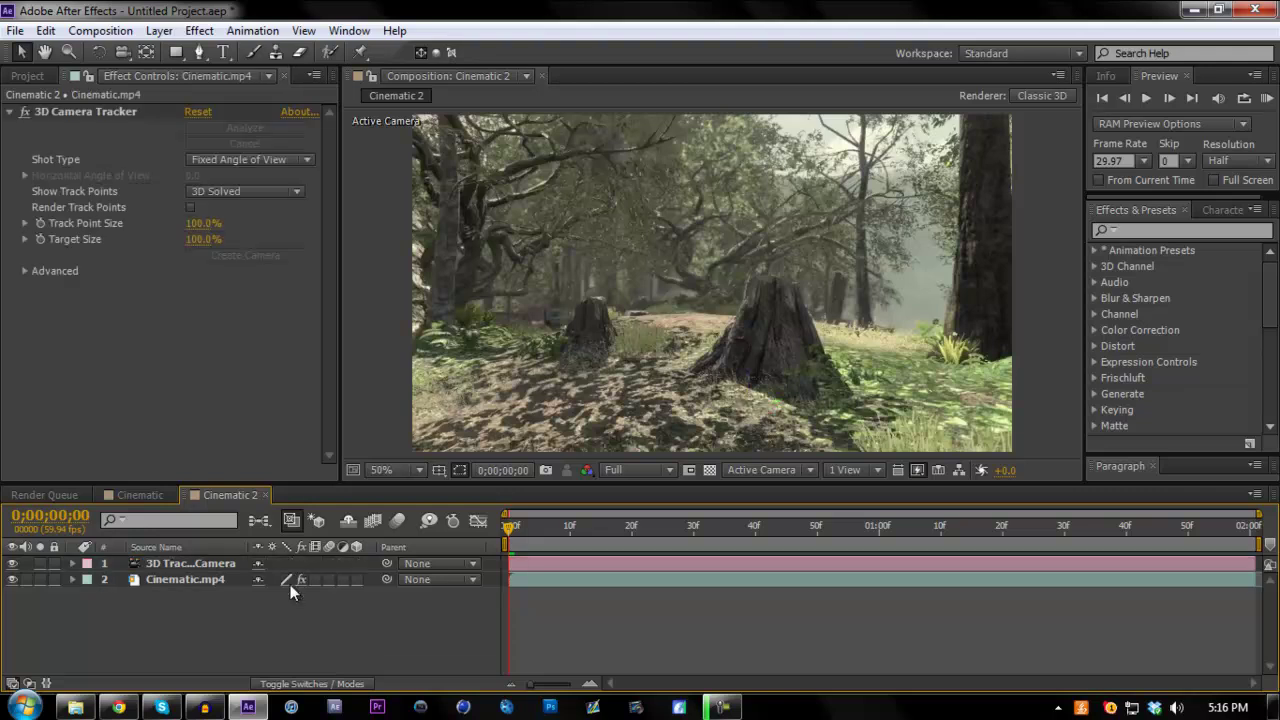
At frame 28, add a text layer reading 'TUTORIAL' in the middle of the shot.
{"action": "left_click_drag", "start_coordinate": [583, 530], "coordinate": [683, 530]}
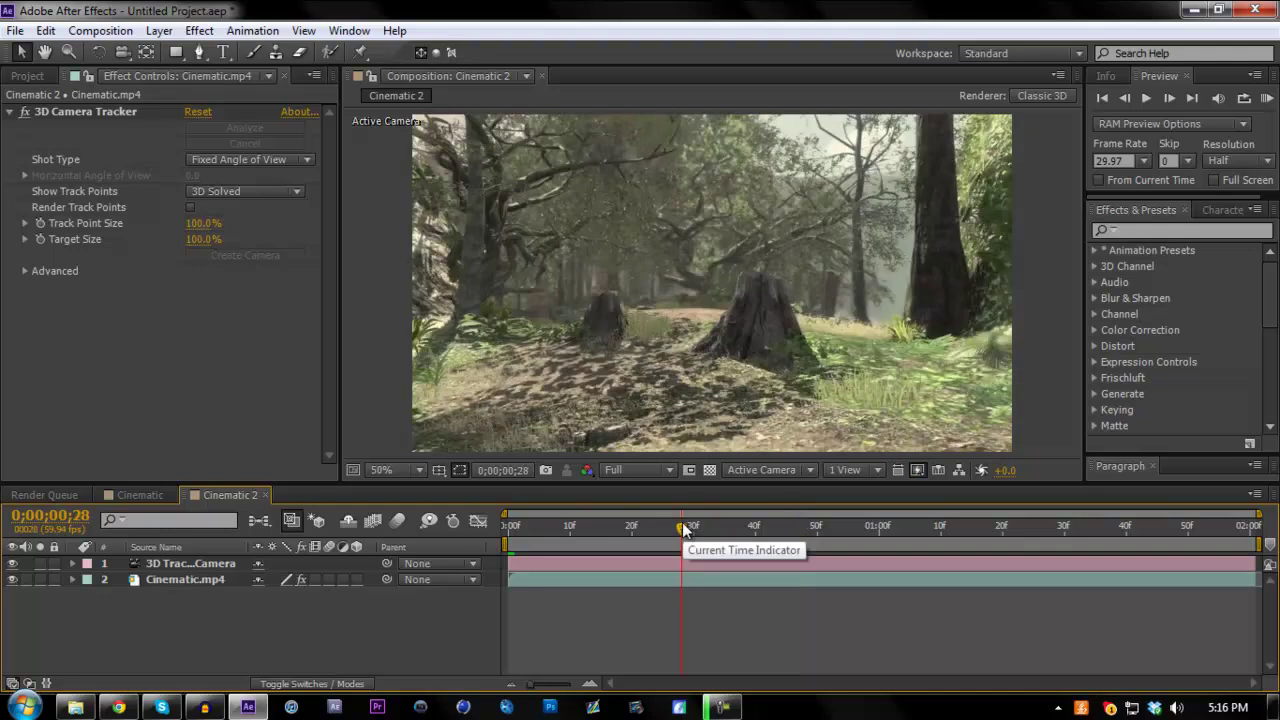
{"action": "left_click", "coordinate": [11, 112]}
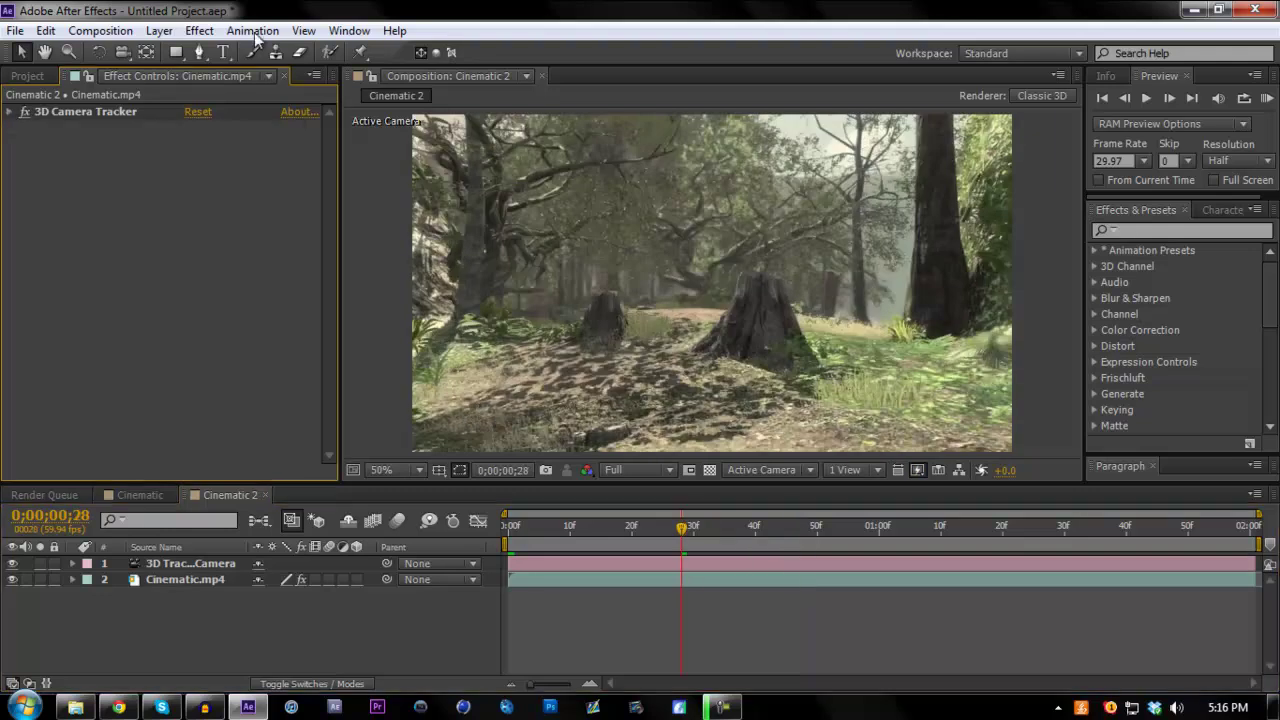
{"action": "left_click", "coordinate": [222, 52]}
{"action": "left_click", "coordinate": [627, 300]}
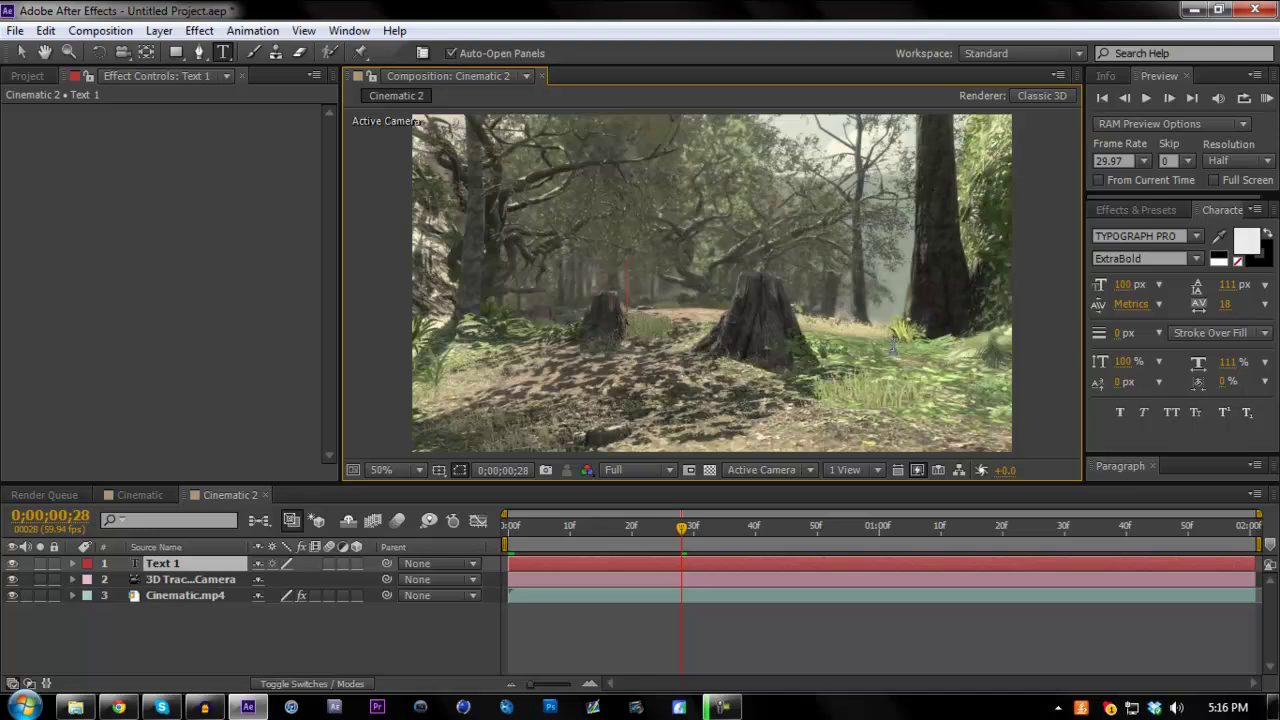
{"action": "type", "text": "TUTORIAL"}
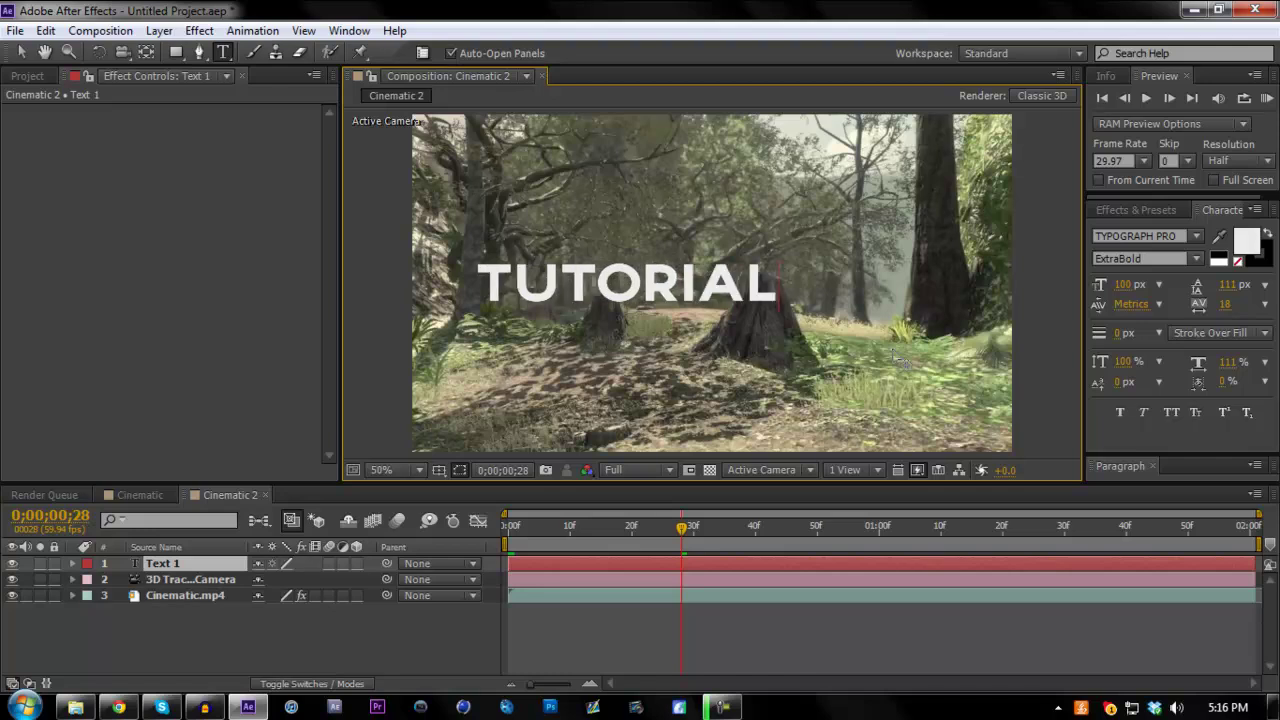
{"action": "left_click", "coordinate": [21, 52]}
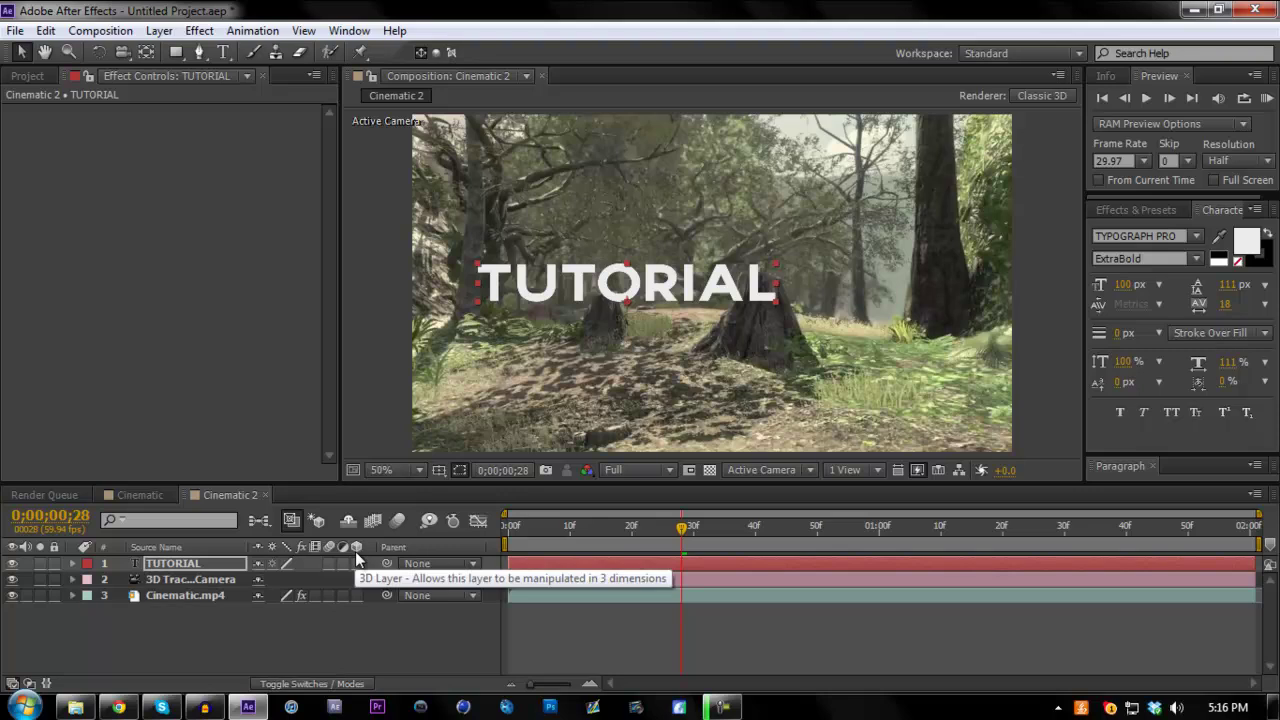
Make the TUTORIAL text layer a 3D layer.
{"action": "left_click", "coordinate": [304, 688]}
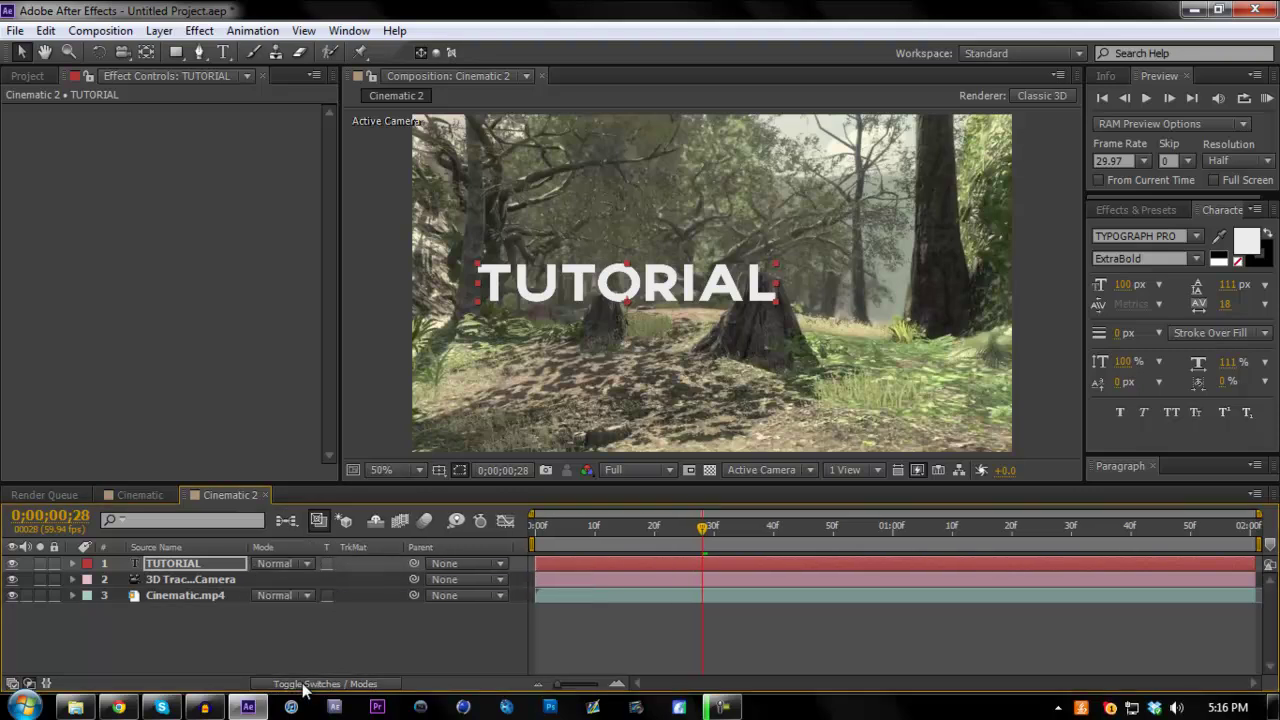
{"action": "left_click", "coordinate": [300, 685]}
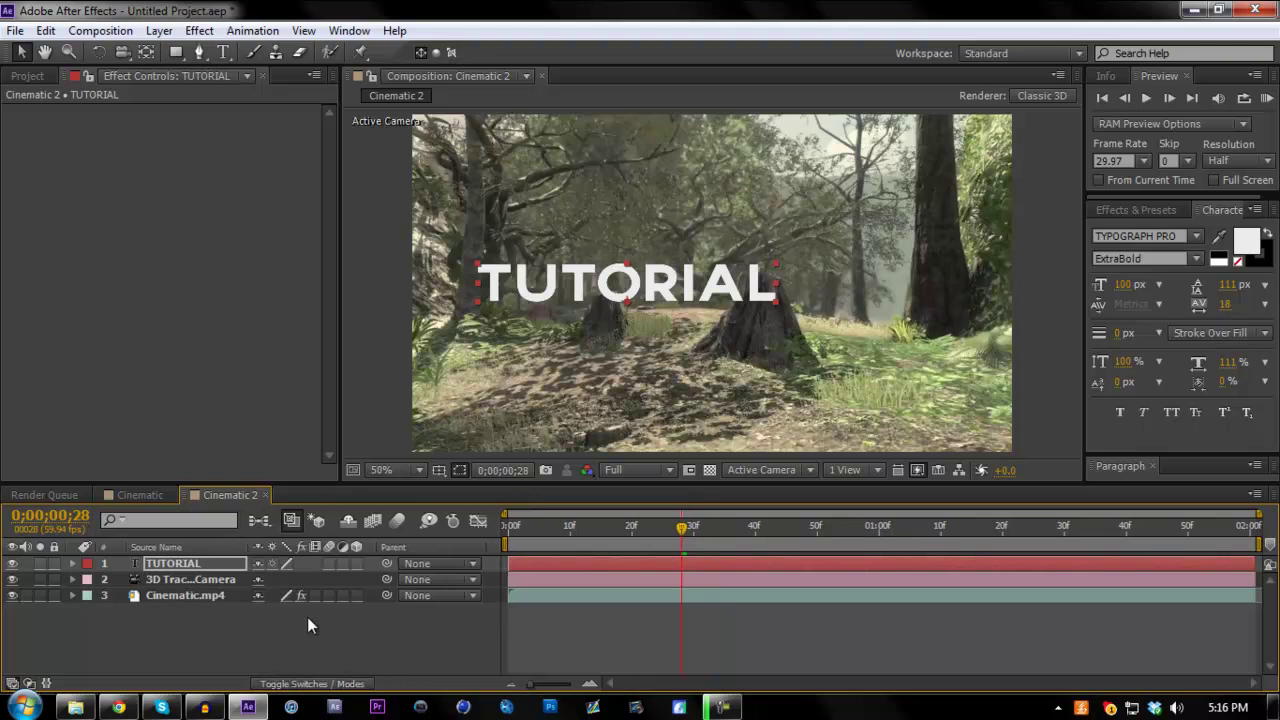
{"action": "left_click", "coordinate": [355, 563]}
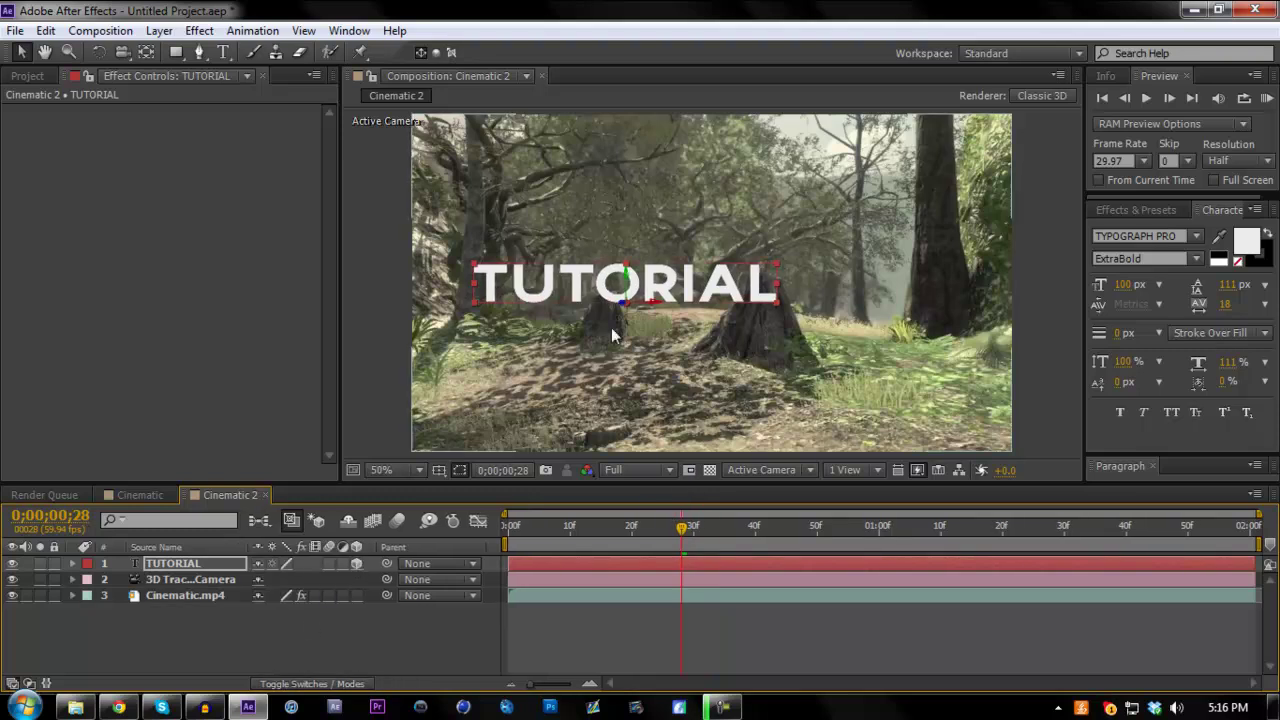
Move the 3D TUTORIAL text up and right above the tree stumps, then scrub to check tracking.
{"action": "left_click_drag", "start_coordinate": [655, 308], "coordinate": [743, 425]}
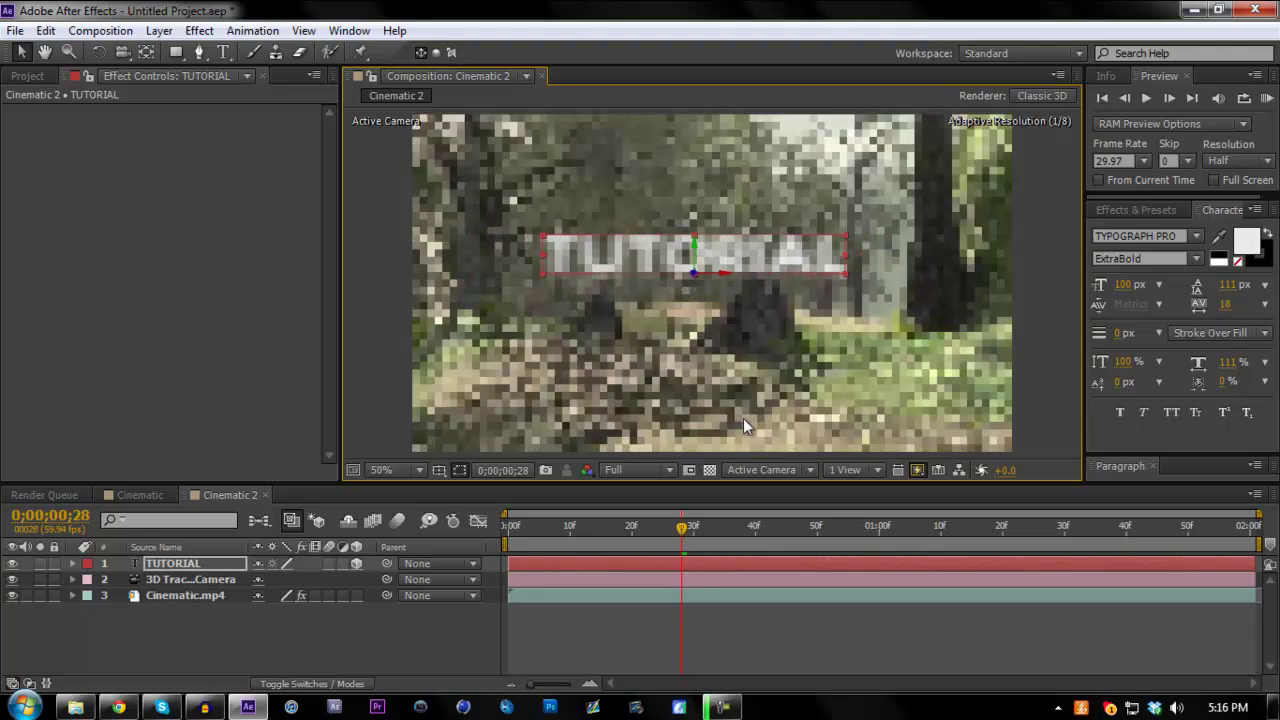
{"action": "mouse_move", "coordinate": [692, 253]}
{"action": "left_mouse_down"}
{"action": "mouse_move", "coordinate": [712, 253]}
{"action": "mouse_move", "coordinate": [713, 293]}
{"action": "left_mouse_up"}
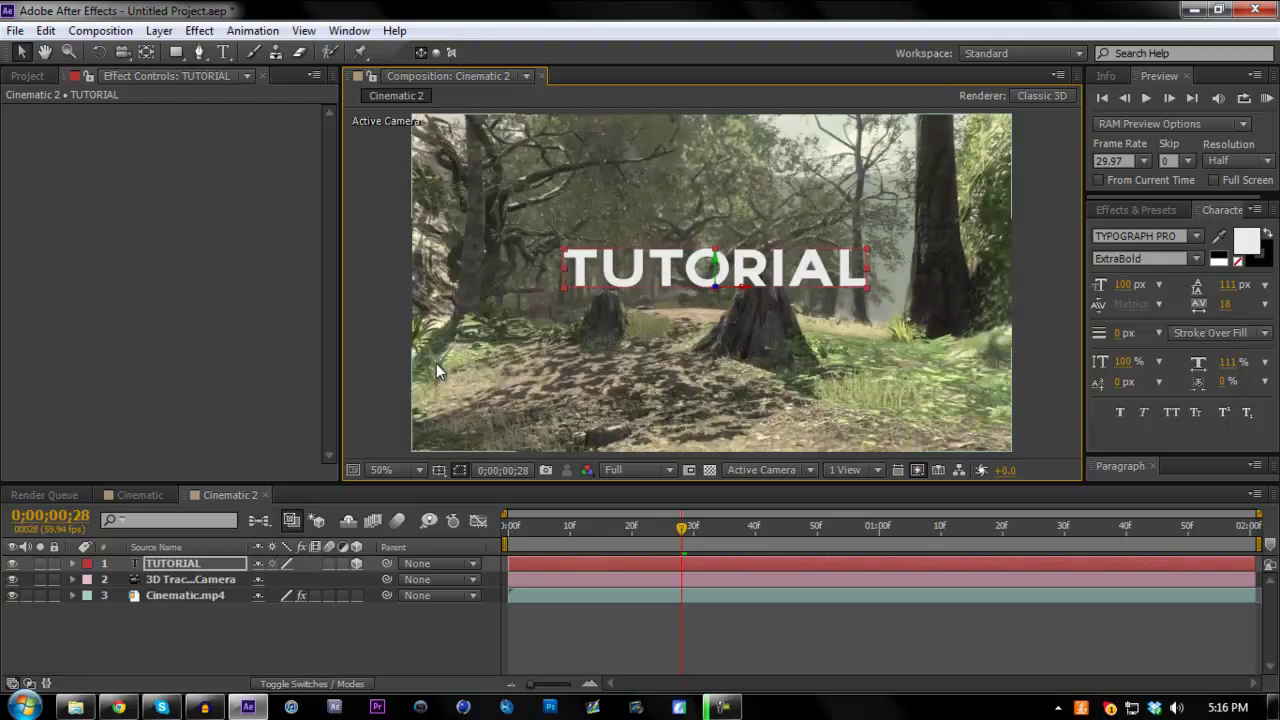
{"action": "left_click", "coordinate": [399, 372]}
{"action": "left_click_drag", "start_coordinate": [681, 527], "coordinate": [489, 547]}
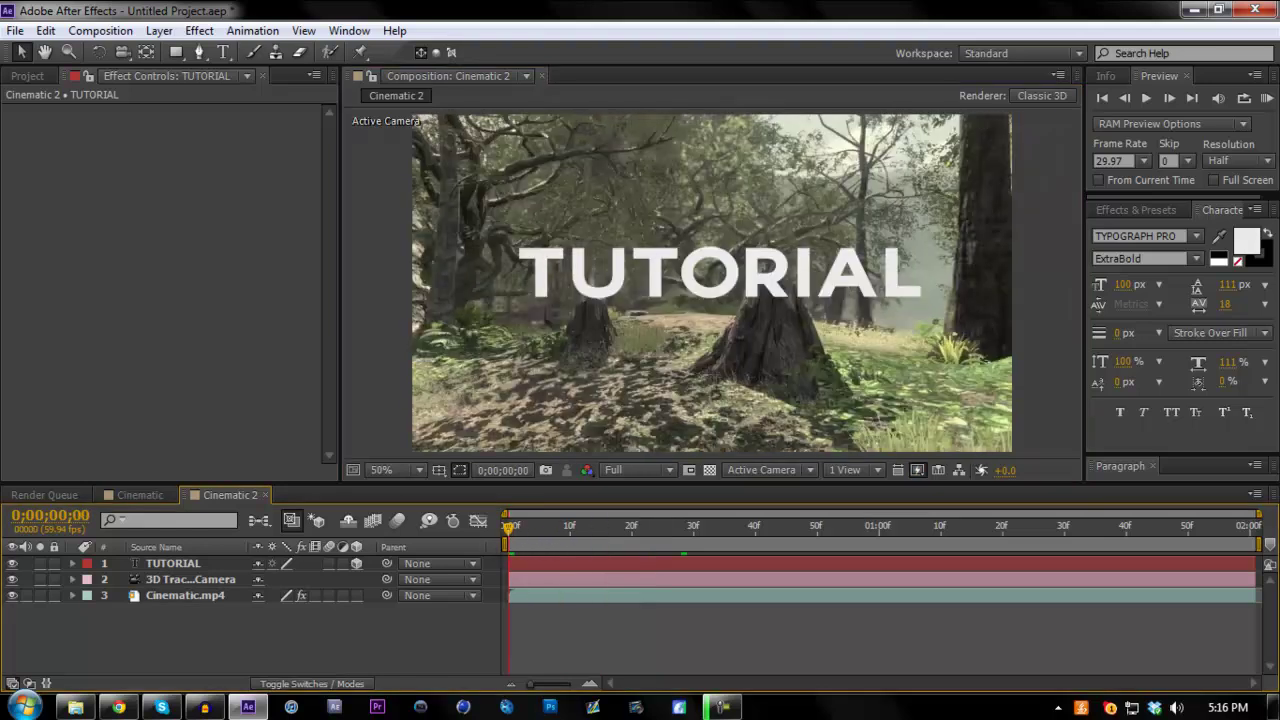
{"action": "left_click", "coordinate": [1266, 97]}
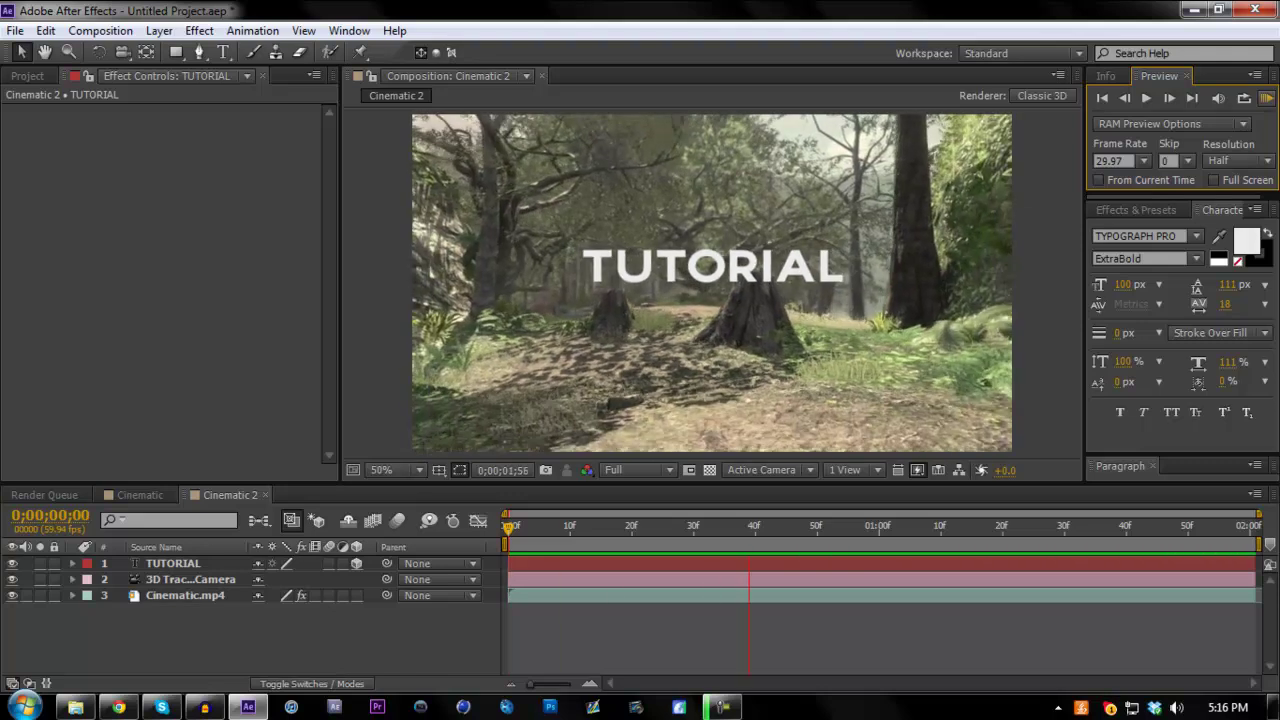
{"action": "key", "text": "space"}
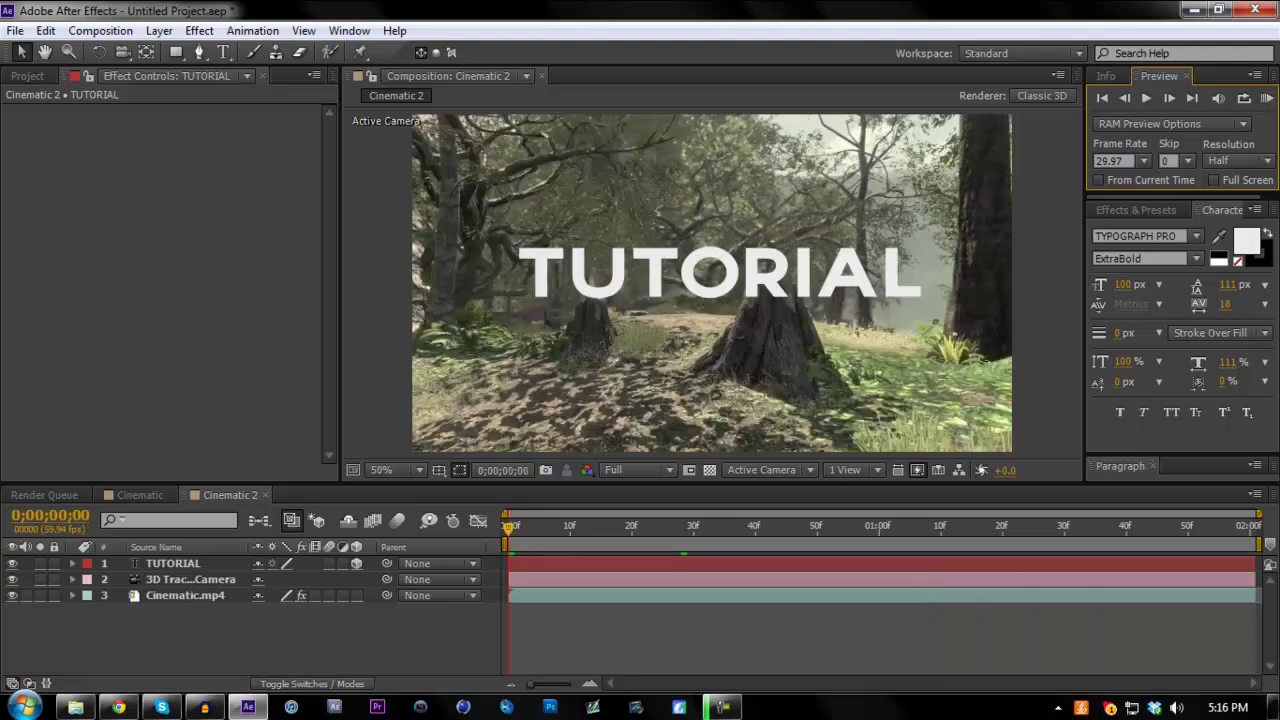
{"action": "left_click_drag", "start_coordinate": [509, 527], "coordinate": [663, 527]}
{"action": "key", "text": "Page_Down"}
{"action": "key", "text": "Page_Down"}
{"action": "key", "text": "Page_Down"}
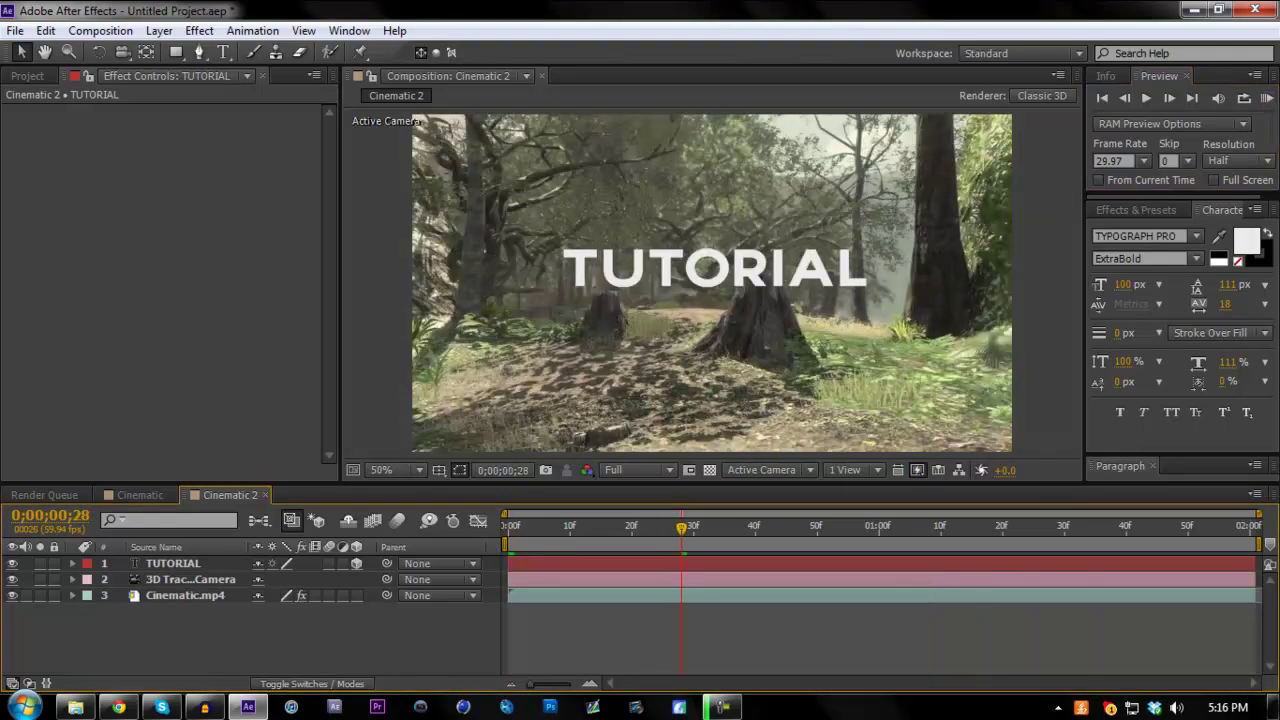
{"action": "left_click", "coordinate": [1102, 97]}
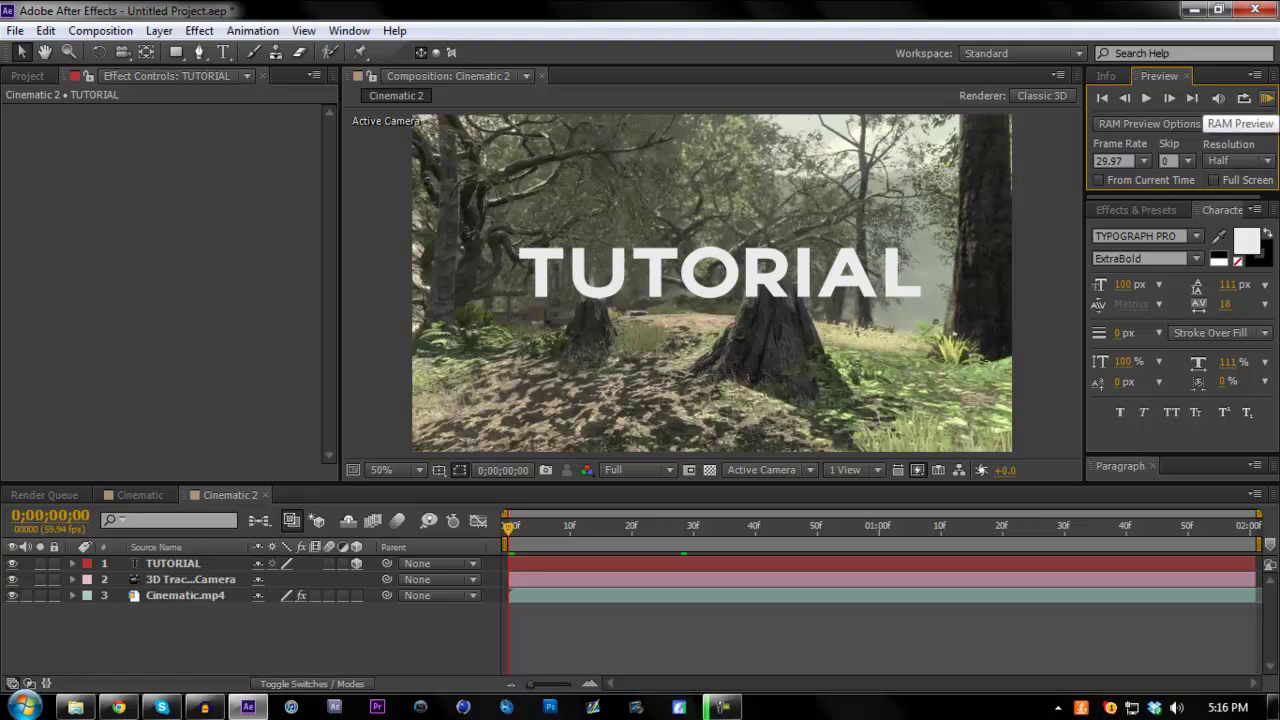
{"action": "left_click", "coordinate": [1266, 97]}
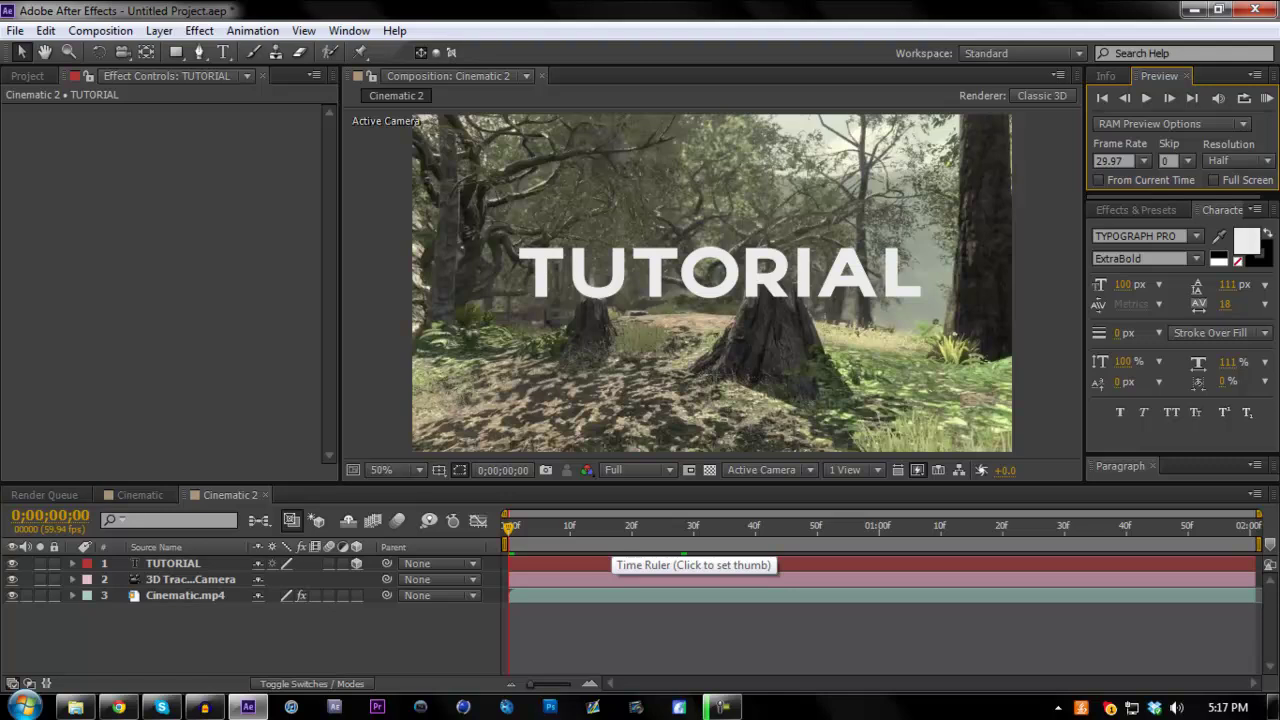
Set the TUTORIAL layer's blending mode to Overlay in Cinematic 2.
{"action": "left_click", "coordinate": [140, 494]}
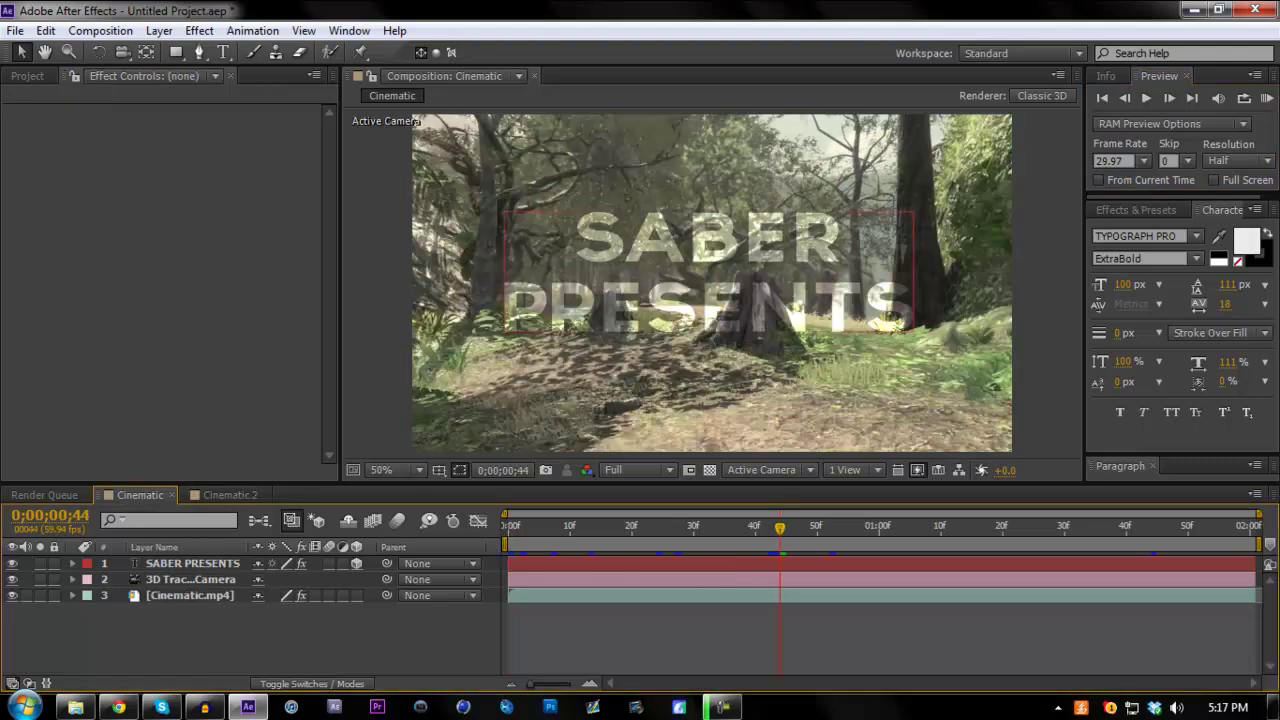
{"action": "left_click", "coordinate": [230, 494]}
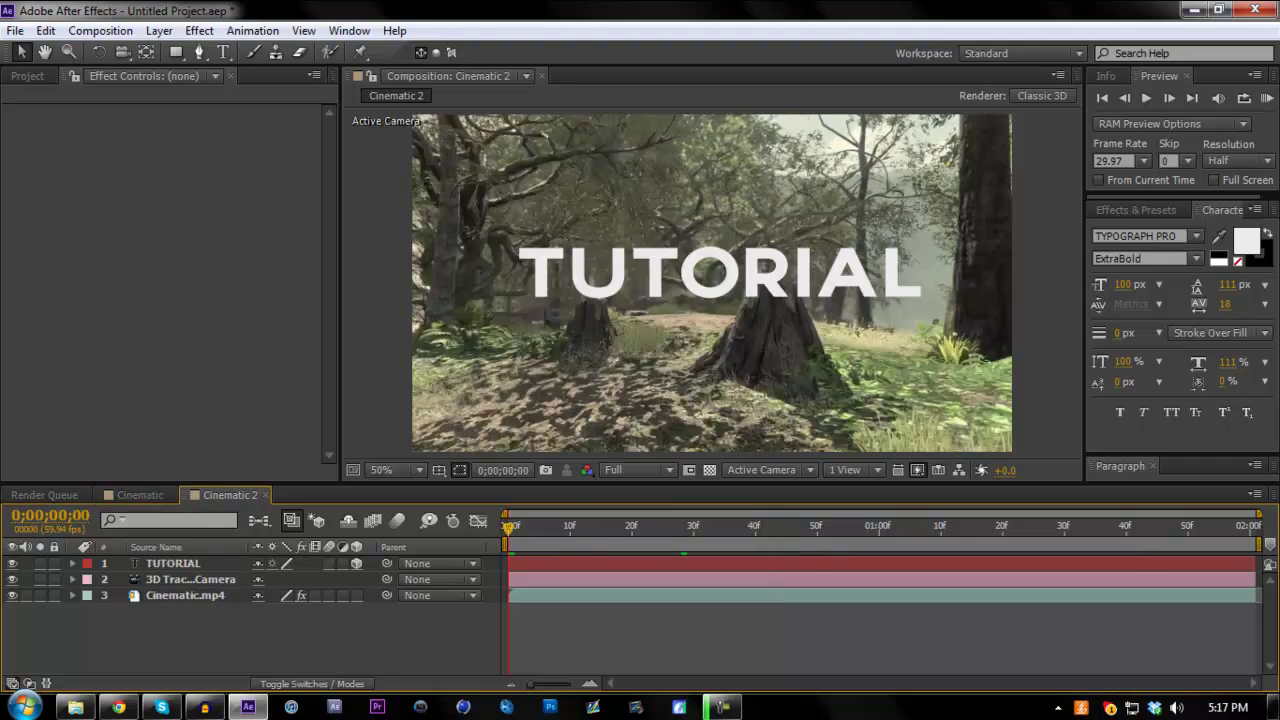
{"action": "key", "text": "F4"}
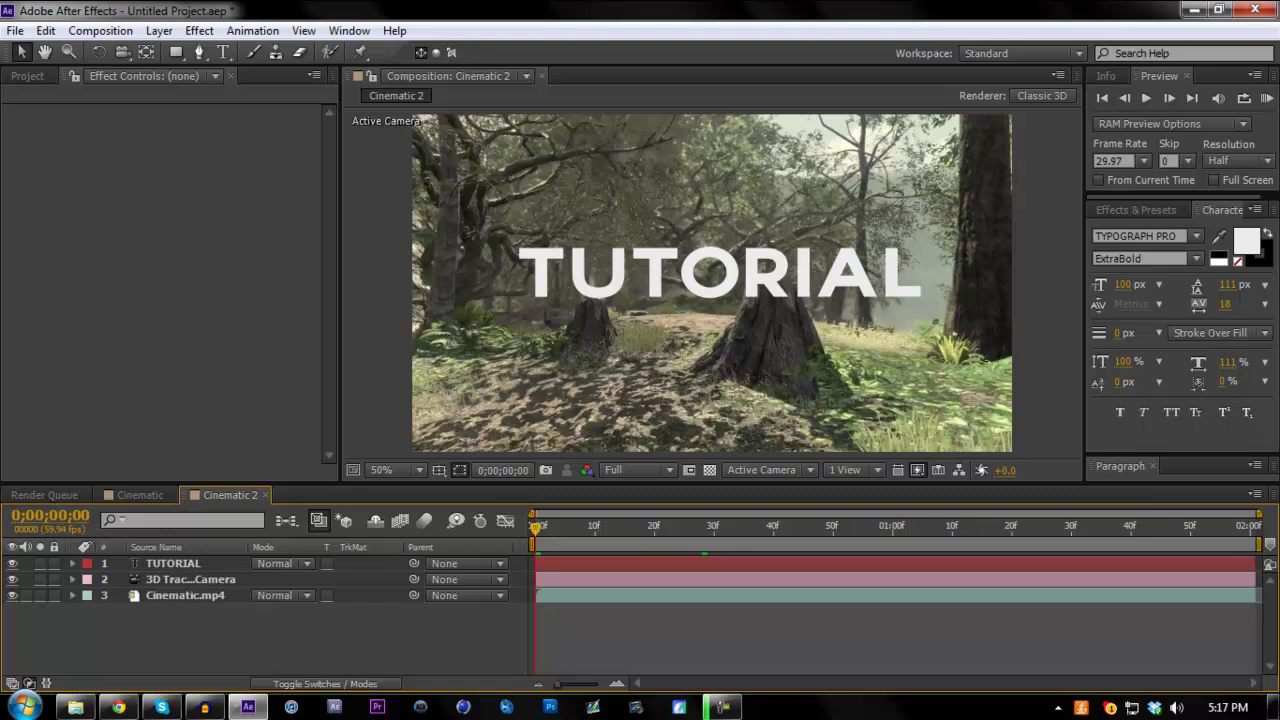
{"action": "left_click", "coordinate": [173, 563]}
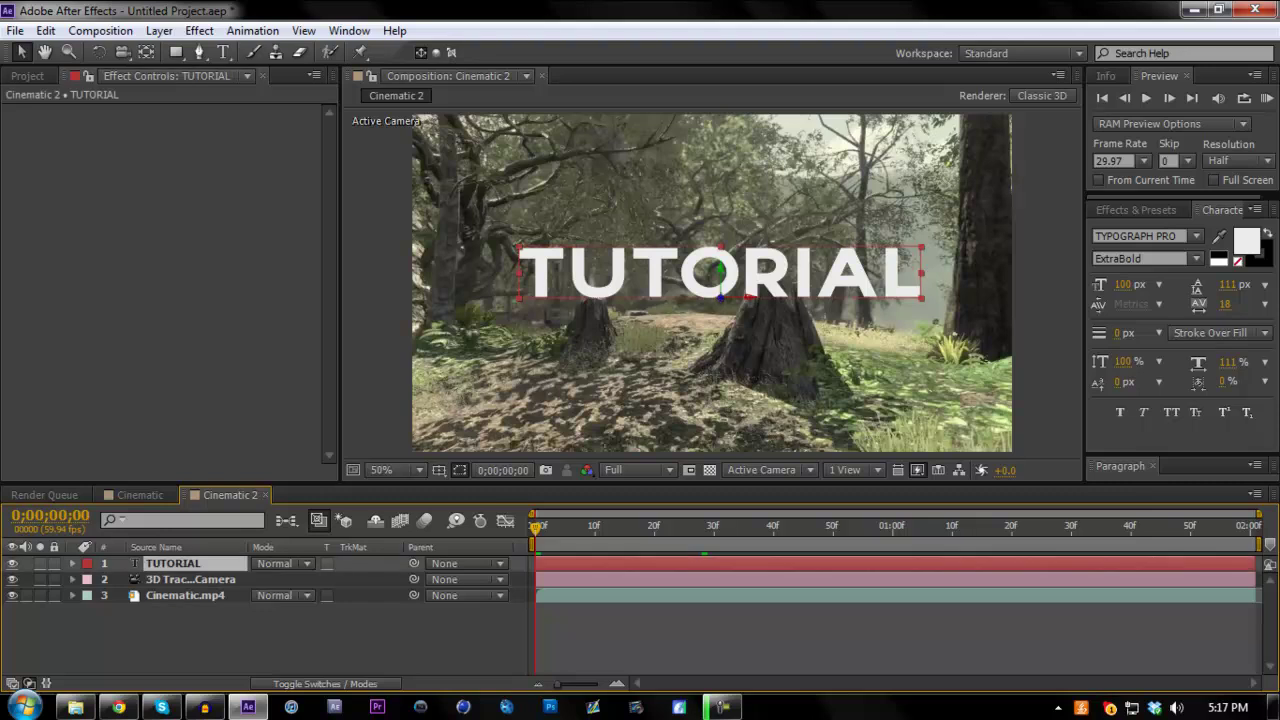
{"action": "left_click", "coordinate": [283, 563]}
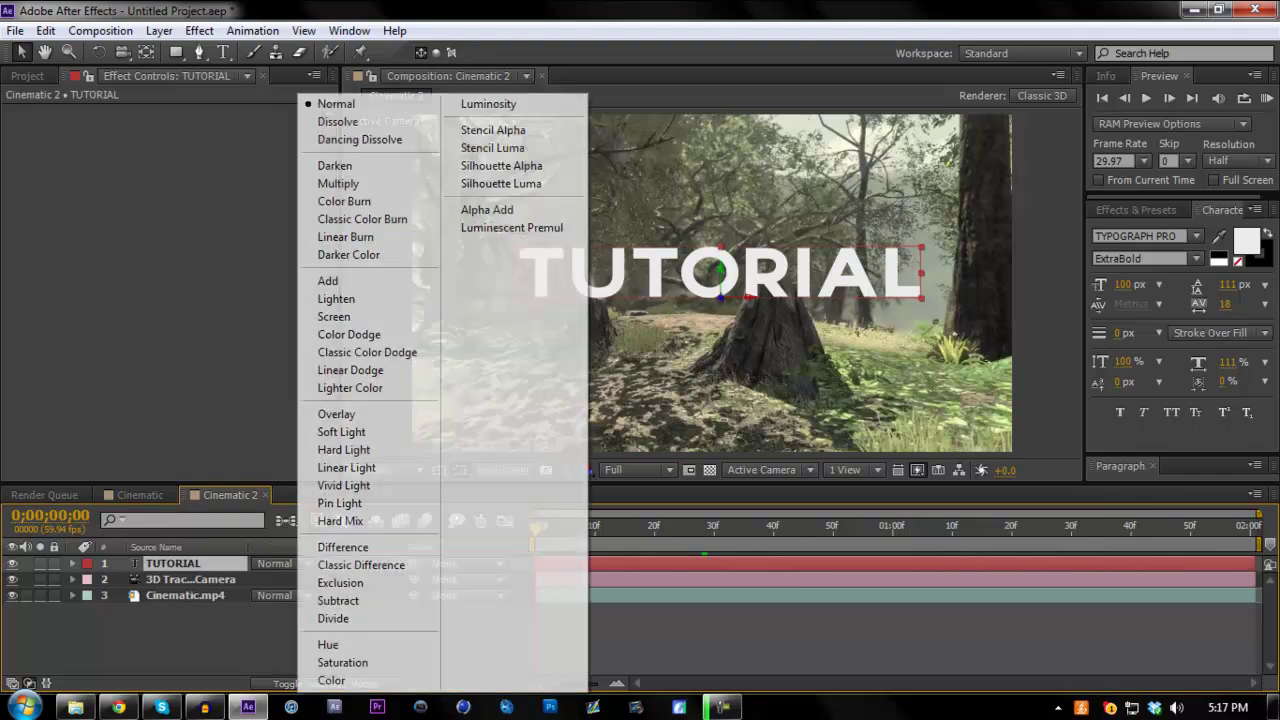
{"action": "left_click", "coordinate": [340, 414]}
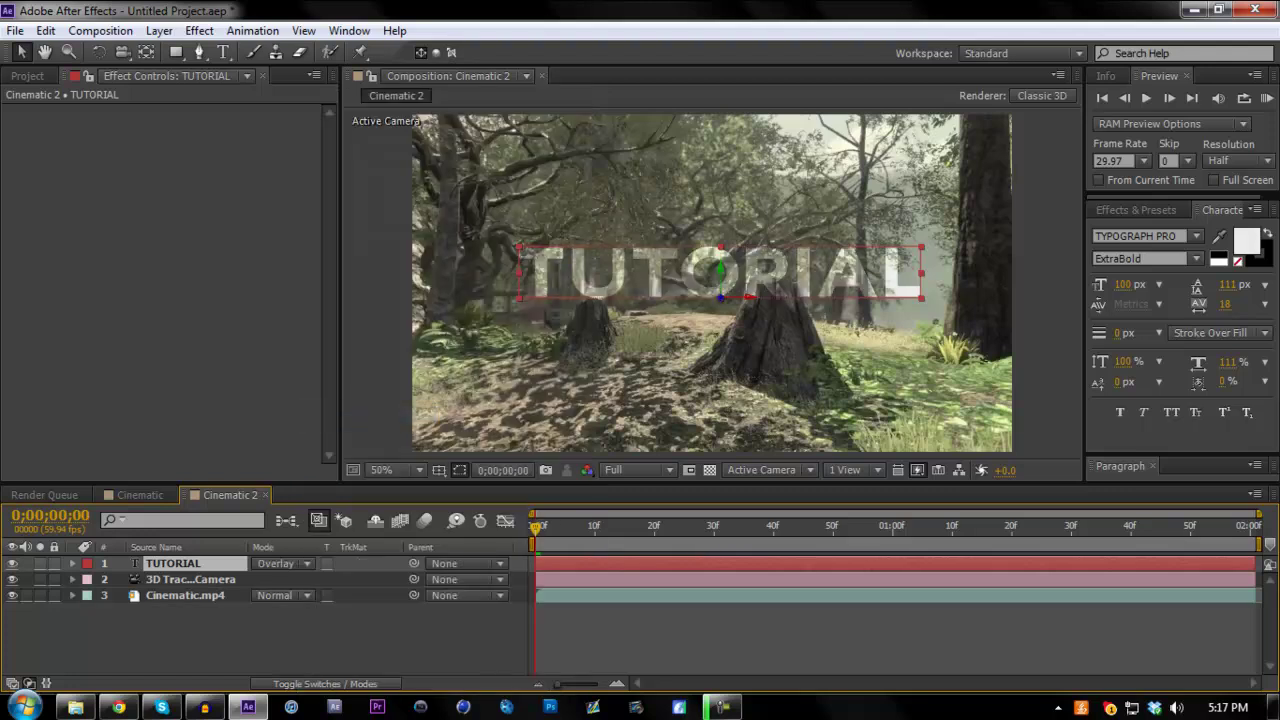
Apply Brightness & Contrast to the TUTORIAL text with Brightness 100.
{"action": "key", "text": "F2"}
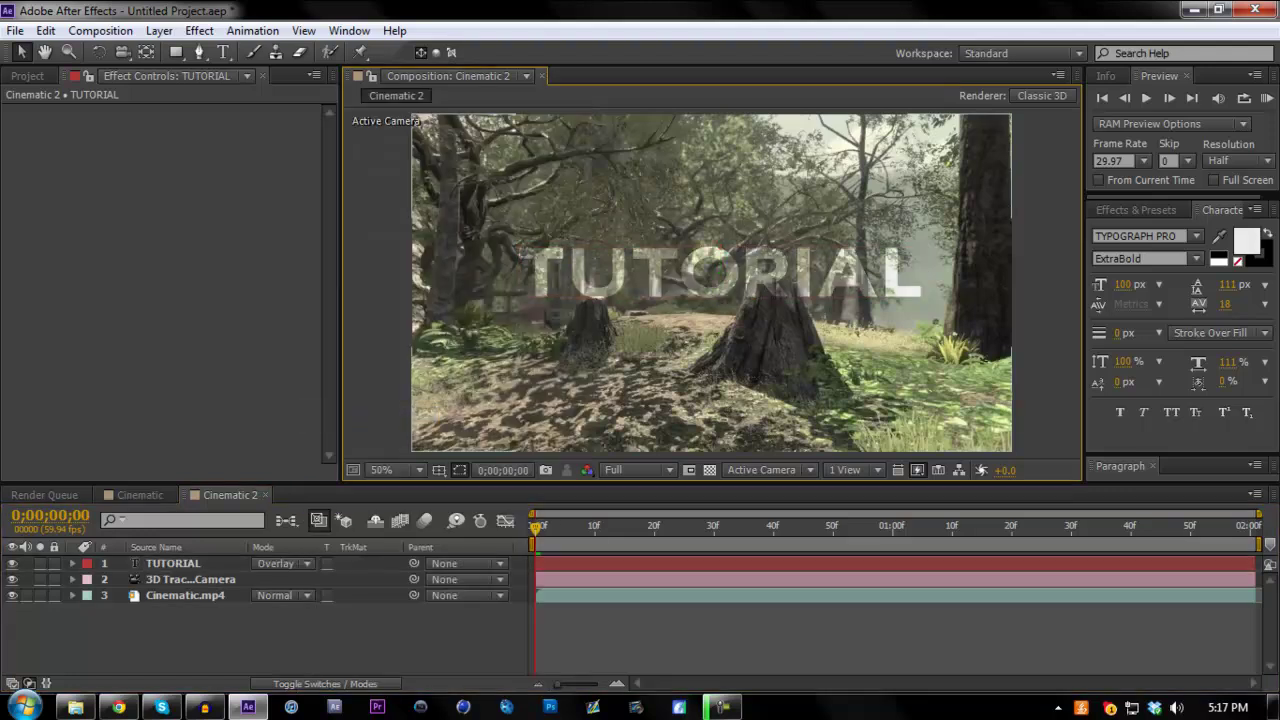
{"action": "key", "text": "ctrl+5"}
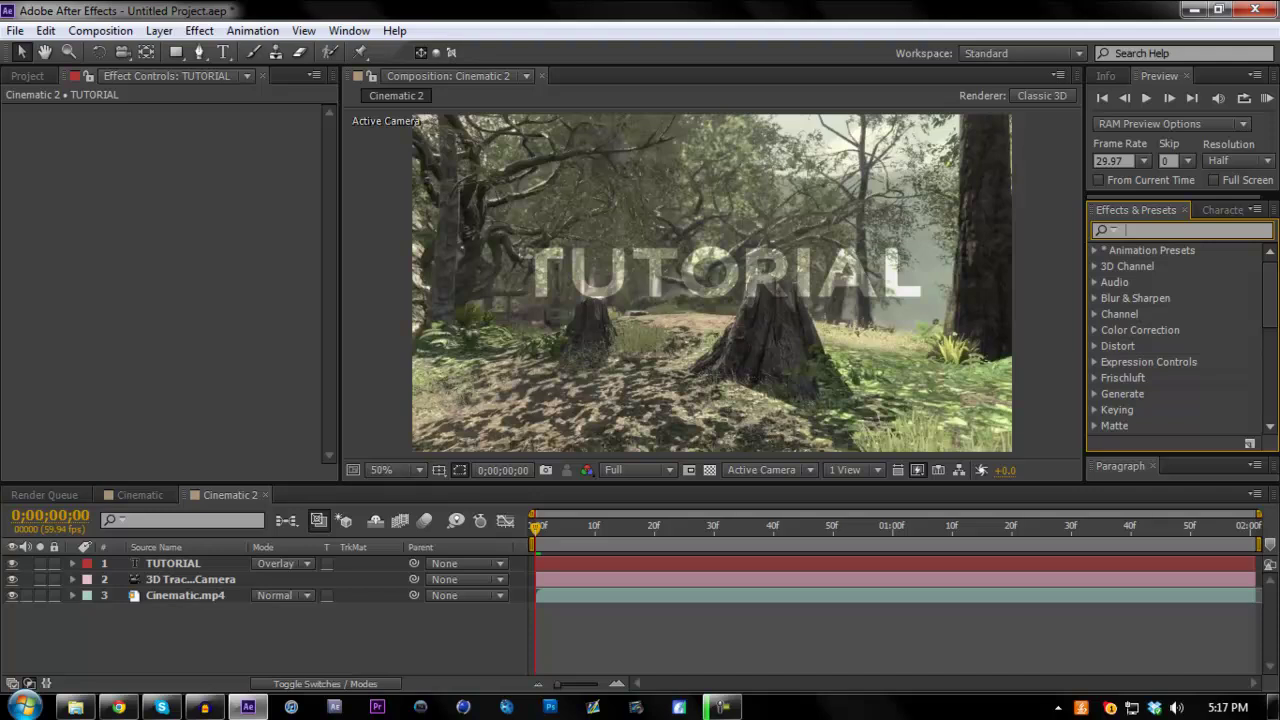
{"action": "type", "text": "bright"}
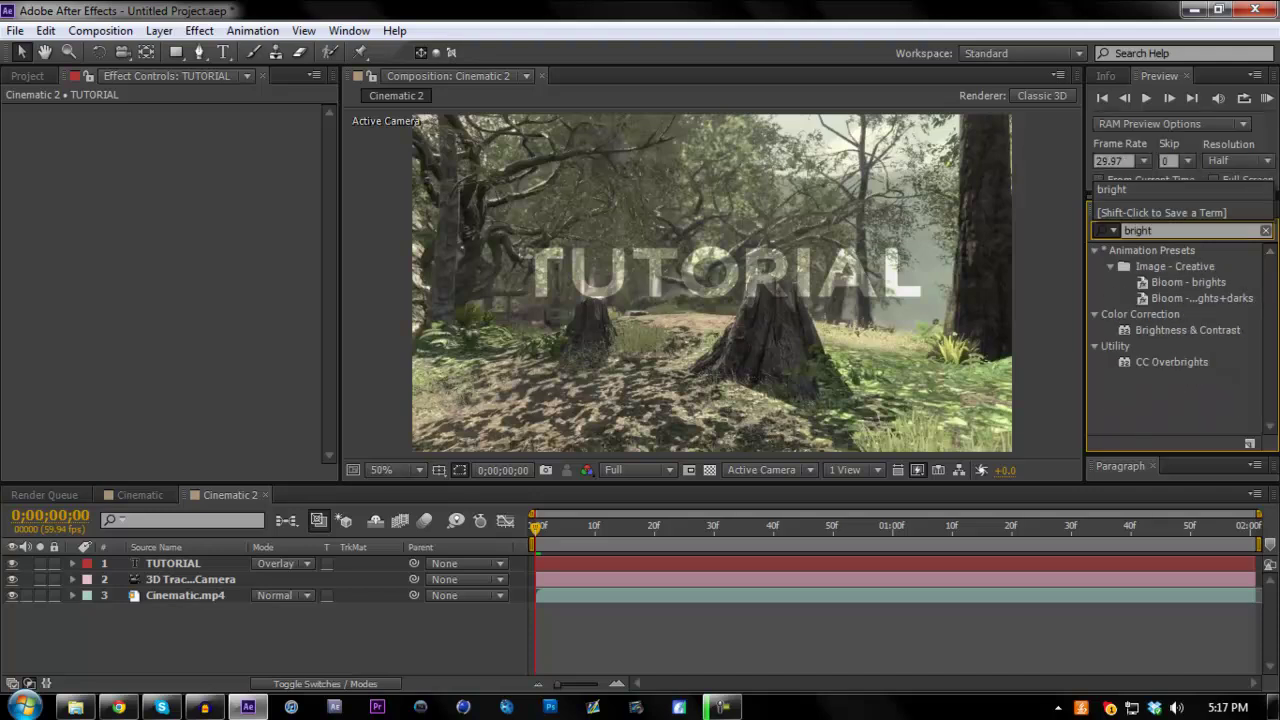
{"action": "left_click_drag", "start_coordinate": [1187, 330], "coordinate": [200, 563]}
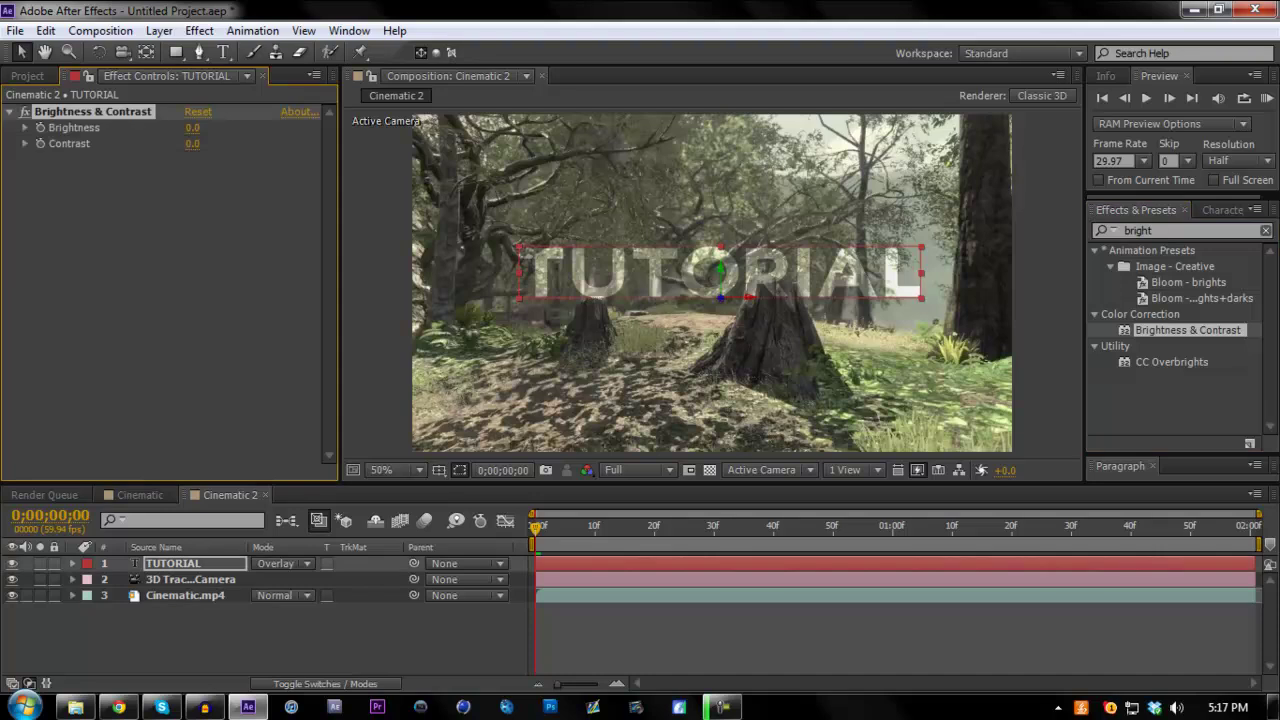
{"action": "left_click", "coordinate": [200, 128]}
{"action": "key", "text": "Return"}
{"action": "key", "text": "ctrl+shift+a"}
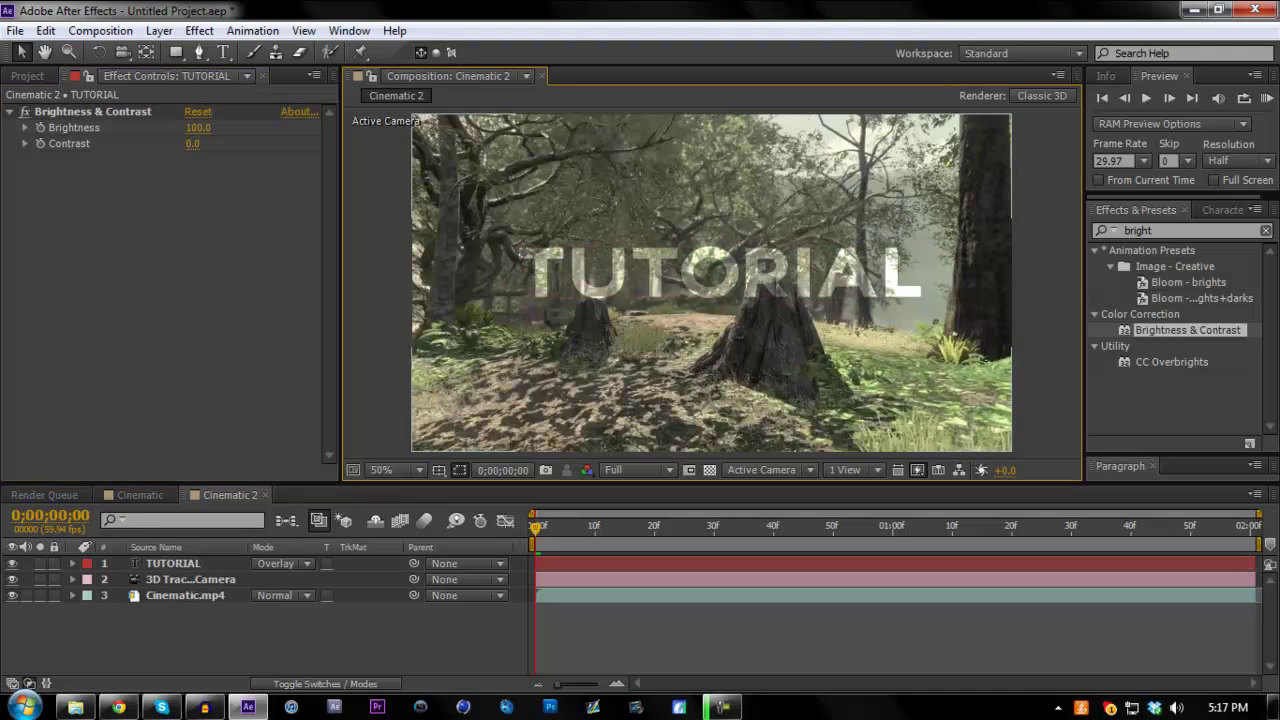
Add Levels to TUTORIAL with Output Black 202 and Input White 68.9.
{"action": "key", "text": "ctrl+5"}
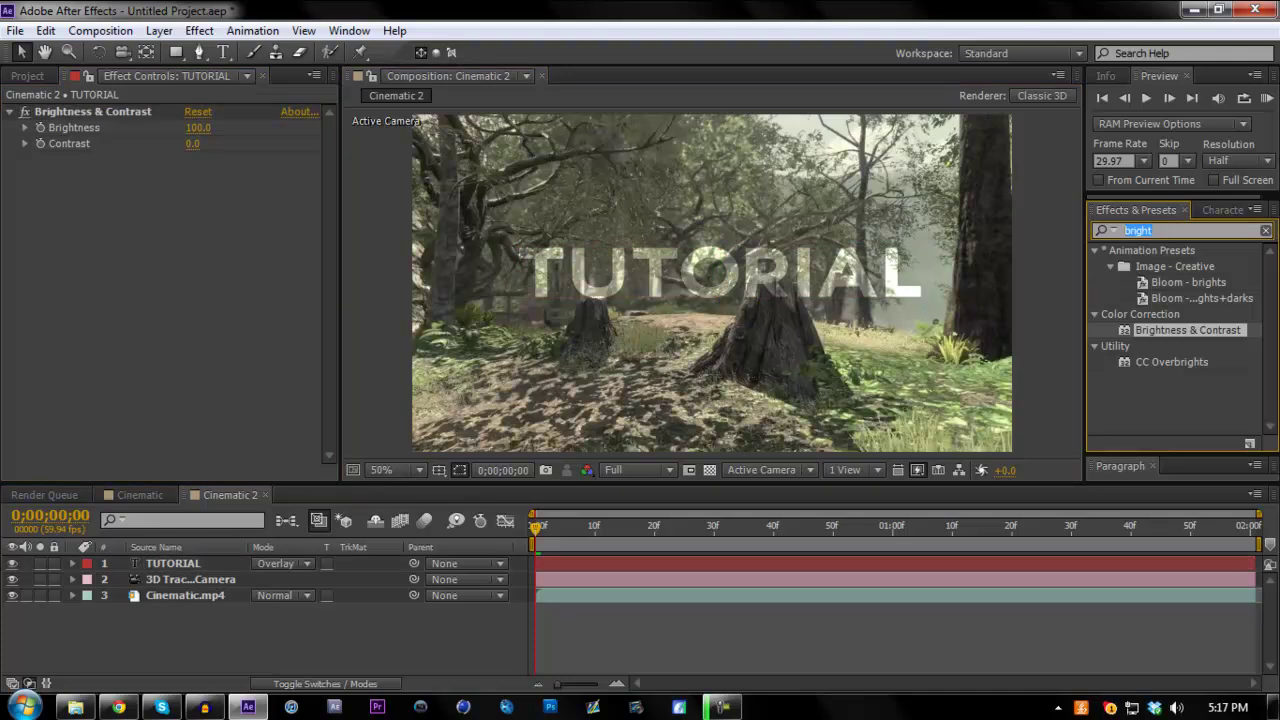
{"action": "type", "text": "levels"}
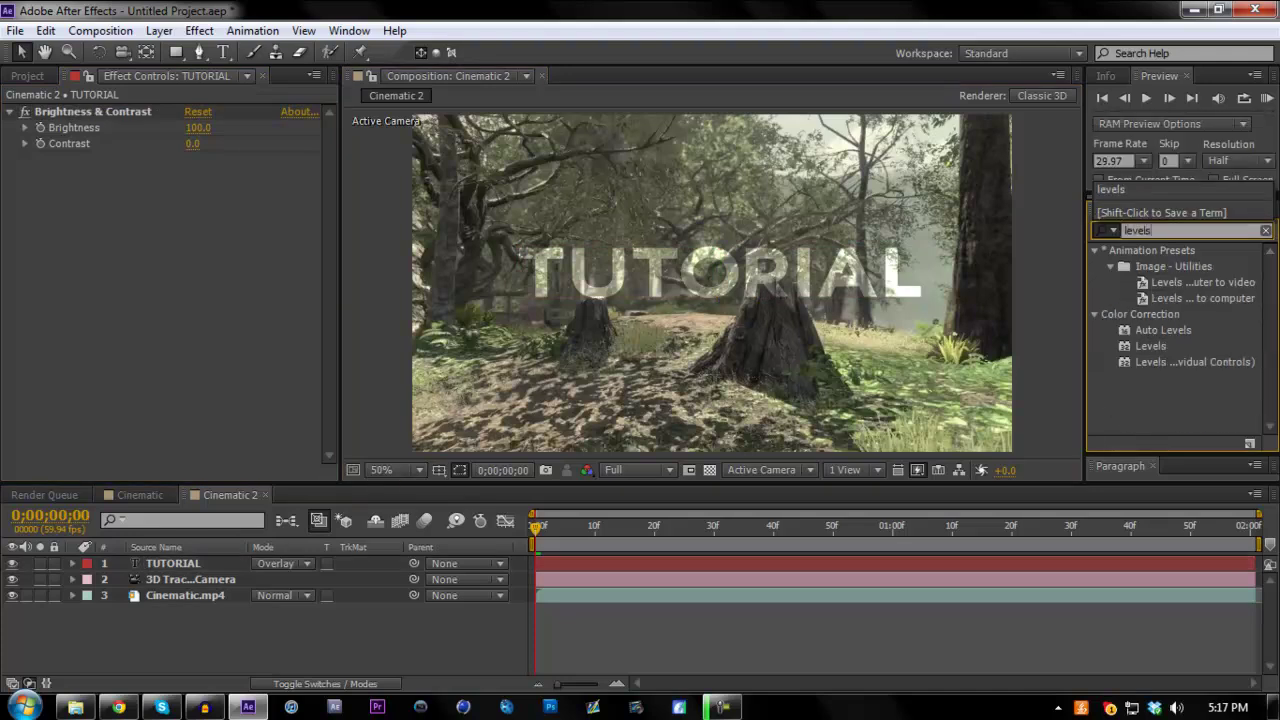
{"action": "key", "text": "Return"}
{"action": "left_click", "coordinate": [1150, 346]}
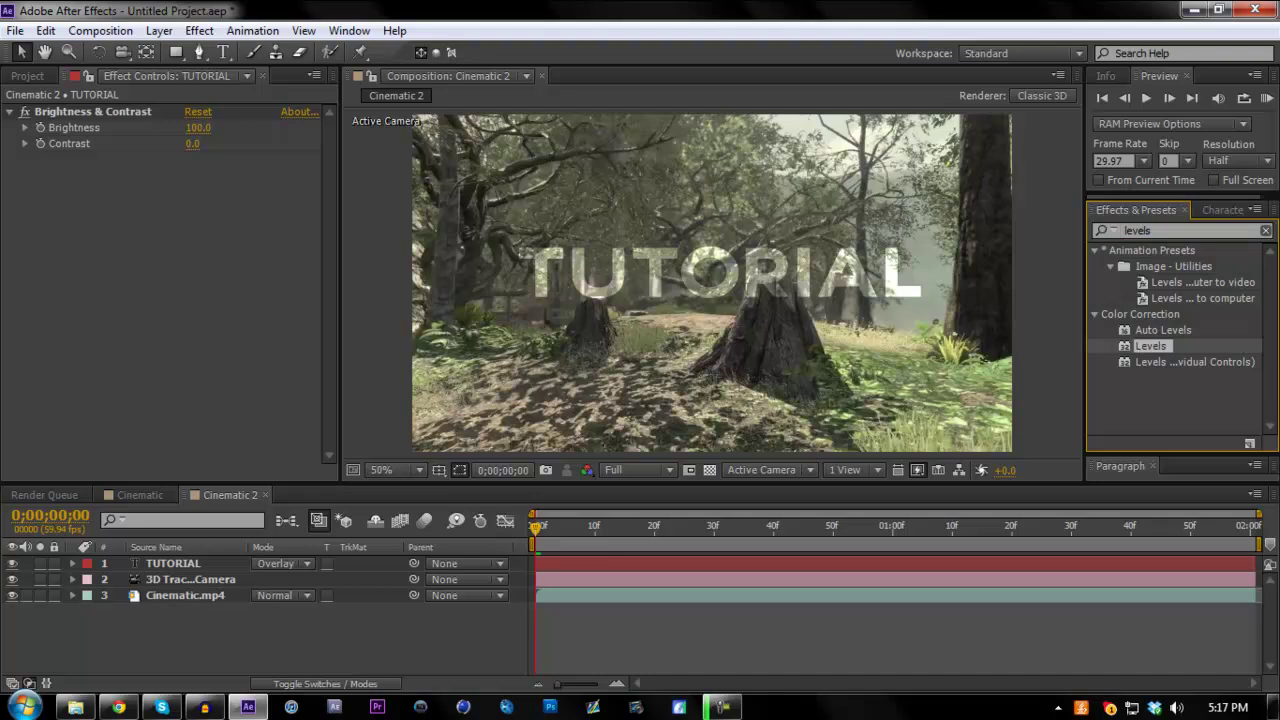
{"action": "left_click_drag", "start_coordinate": [1150, 346], "coordinate": [30, 310]}
{"action": "left_click_drag", "start_coordinate": [192, 354], "coordinate": [373, 354]}
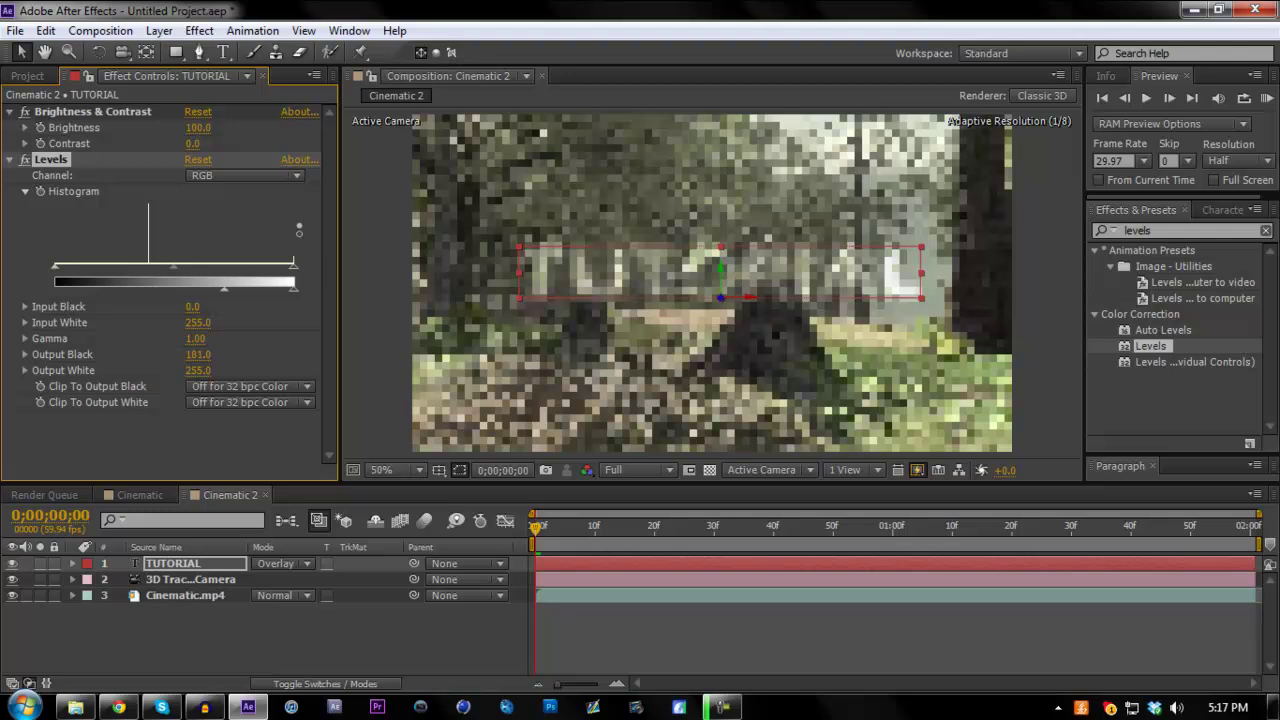
{"action": "key", "text": "ctrl+shift+a"}
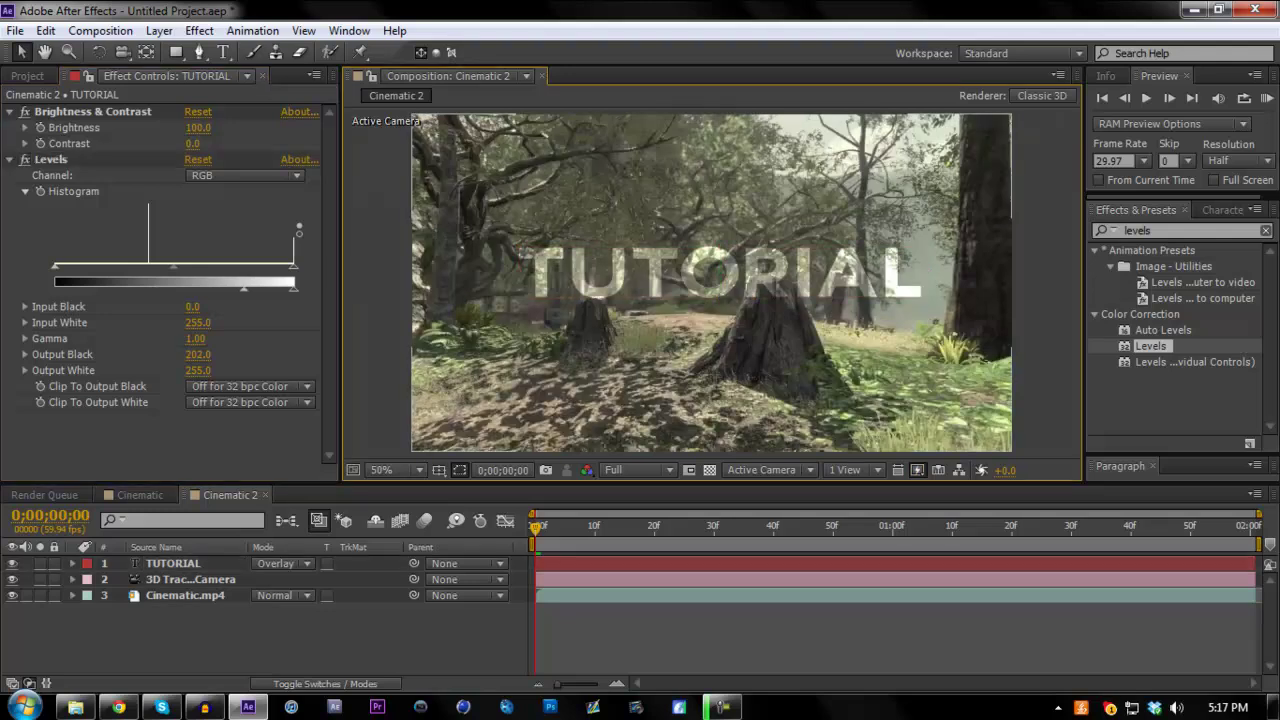
{"action": "key", "text": "space"}
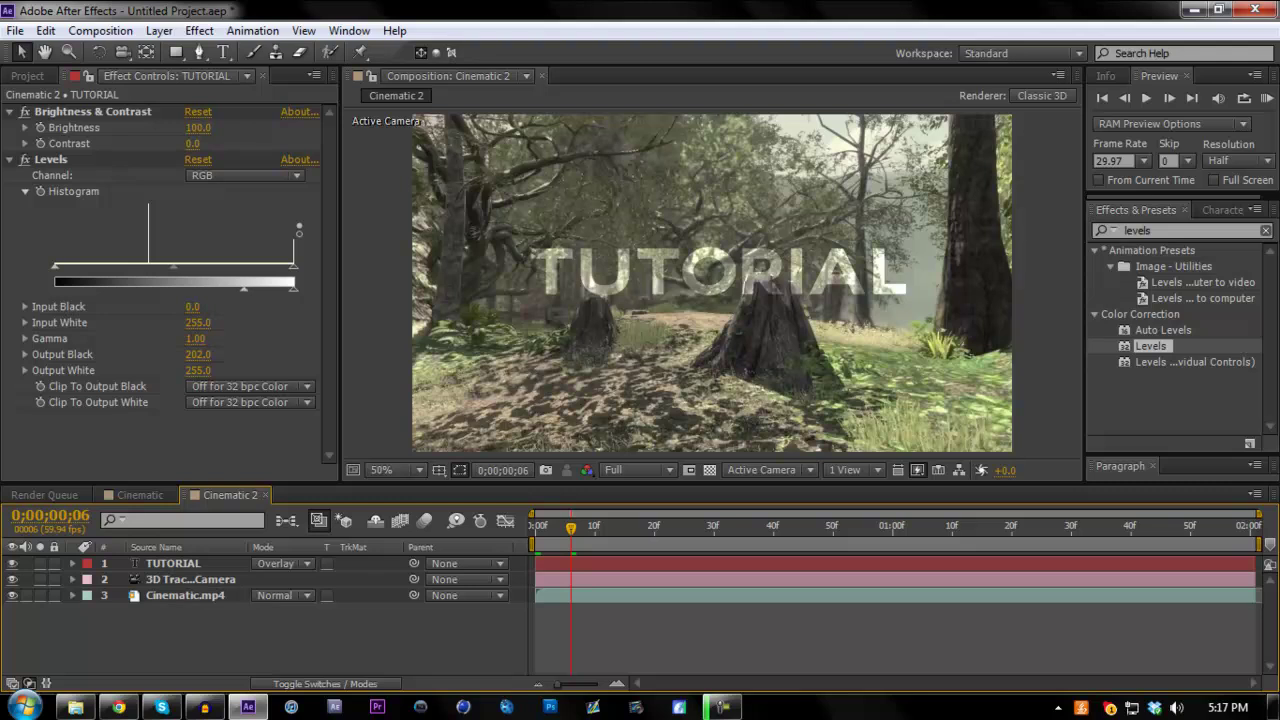
{"action": "left_click_drag", "start_coordinate": [197, 322], "coordinate": [155, 322]}
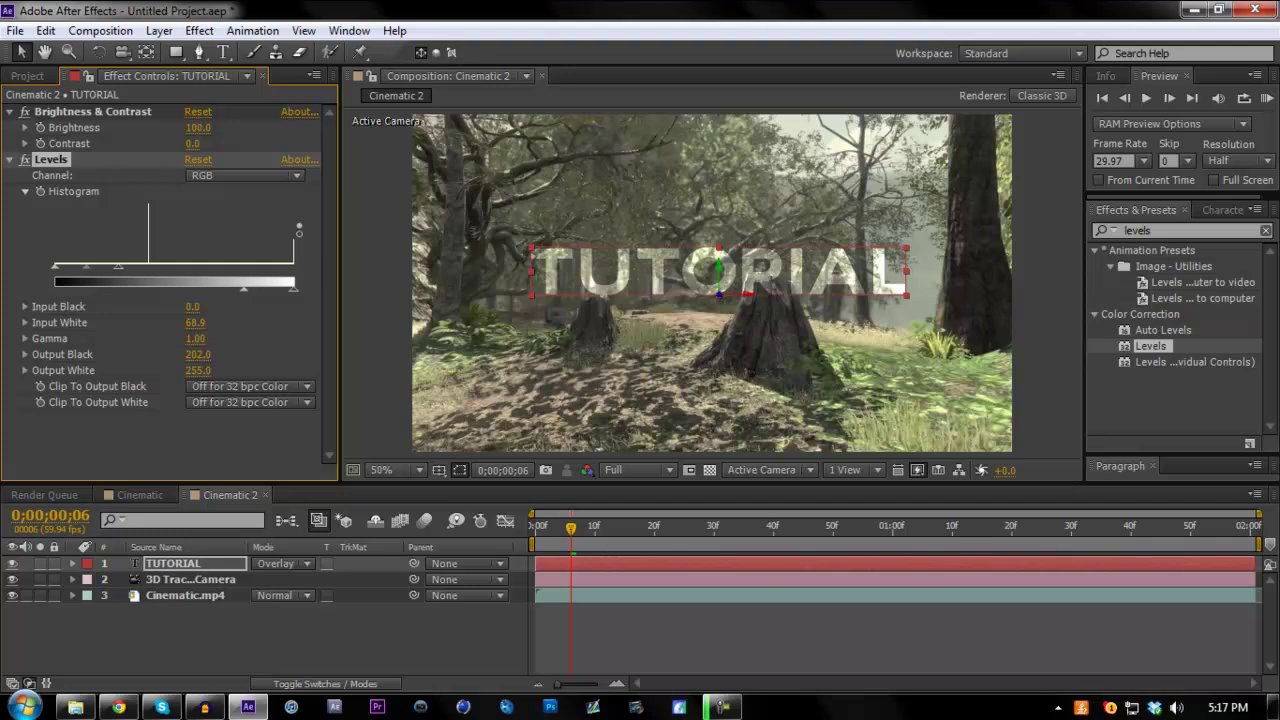
{"action": "key", "text": "ctrl+shift+a"}
{"action": "left_click_drag", "start_coordinate": [571, 527], "coordinate": [655, 530]}
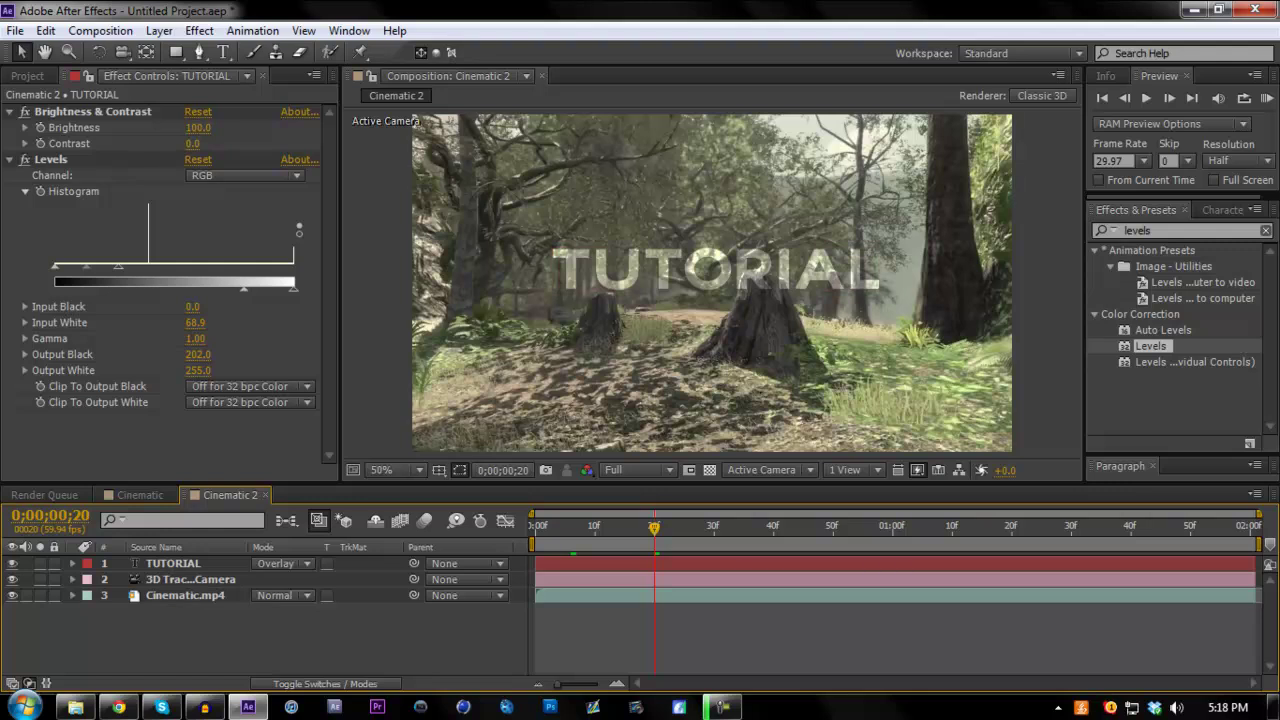
{"action": "left_click_drag", "start_coordinate": [655, 530], "coordinate": [590, 527]}
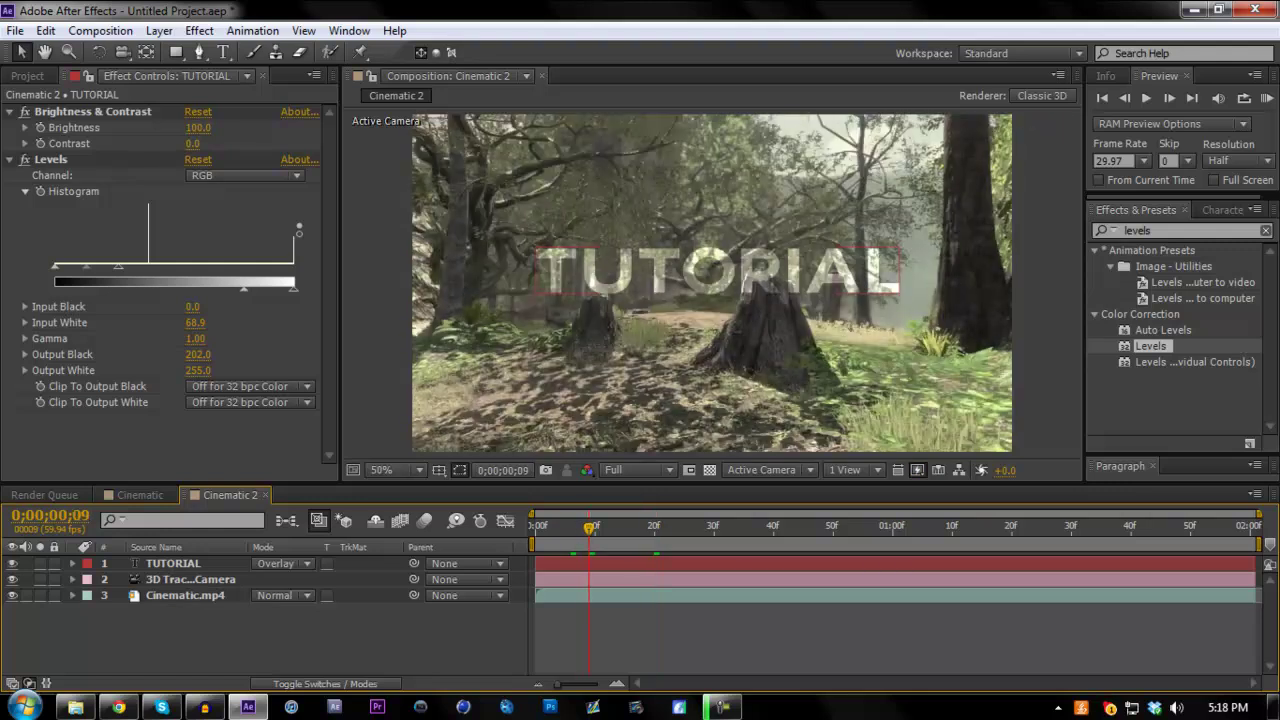
{"action": "left_click", "coordinate": [1102, 97]}
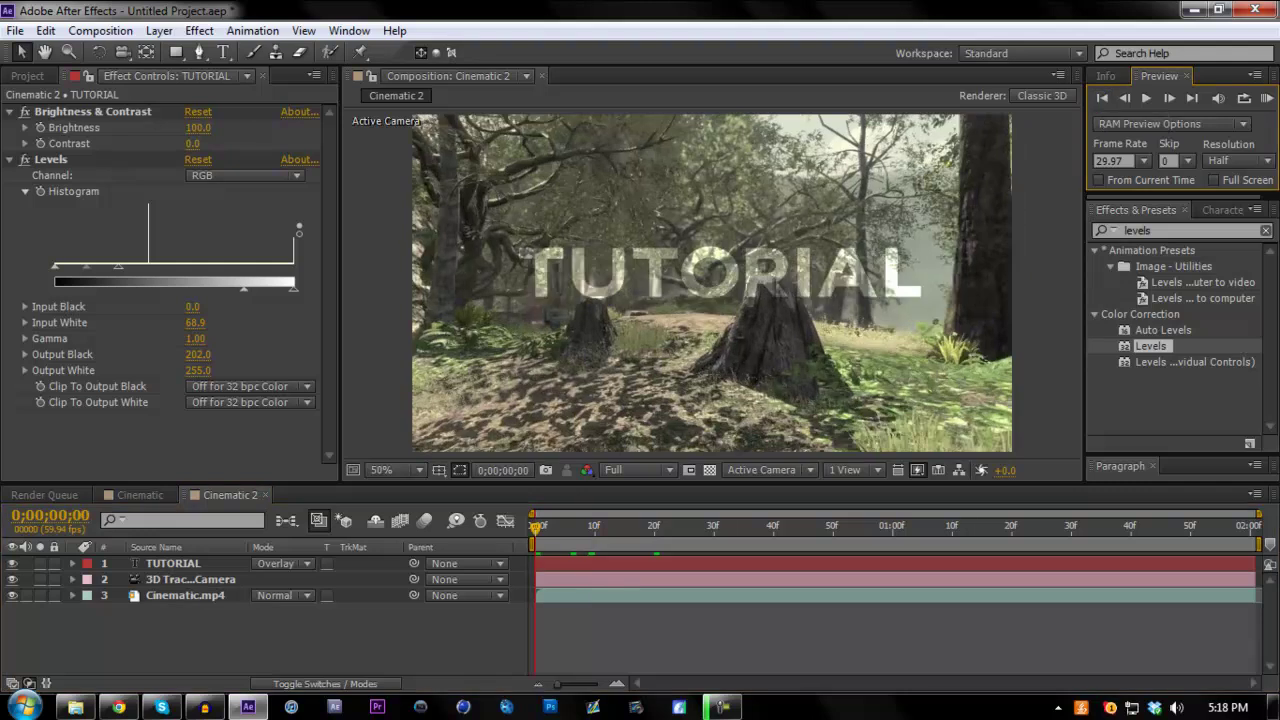
{"action": "key", "text": "space"}
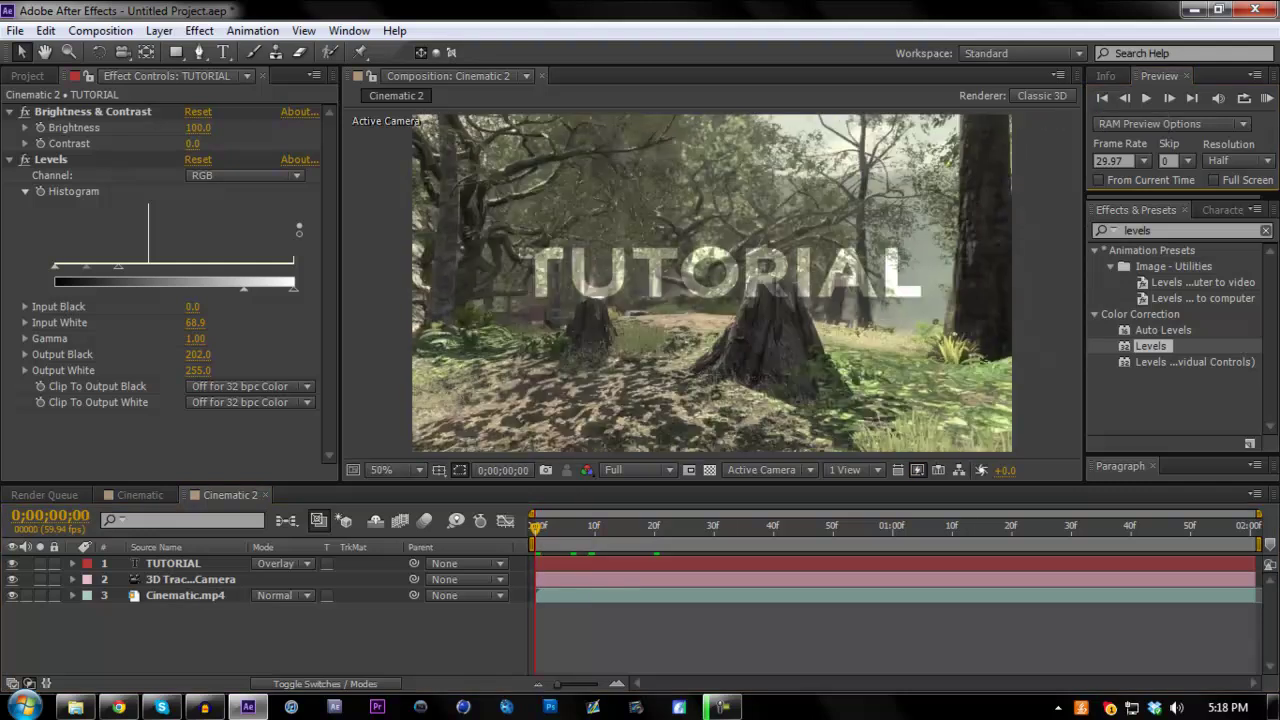